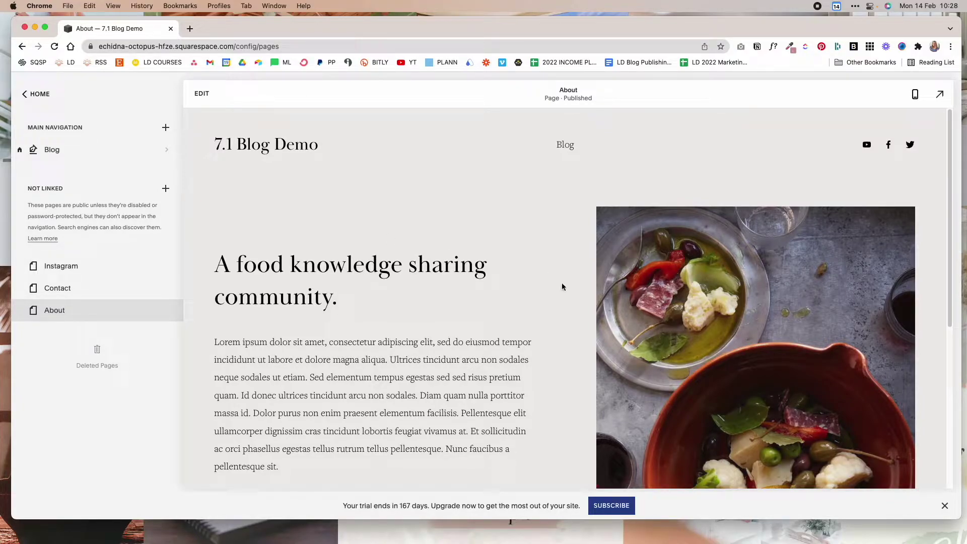
Create a new blank unlinked page named Demo
{"action": "scroll", "coordinate": [560, 283], "scroll_direction": "down", "scroll_amount": 5}
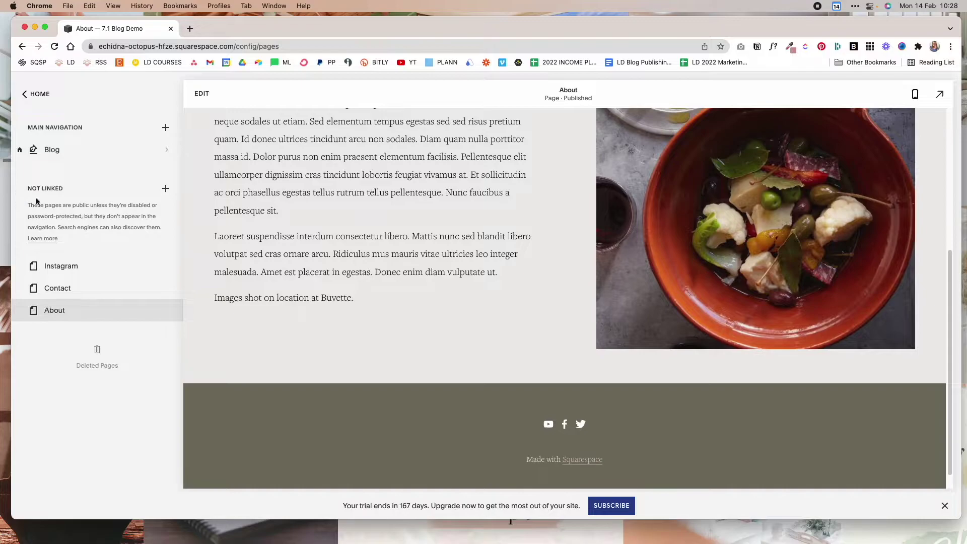
{"action": "left_click", "coordinate": [165, 190]}
{"action": "left_click", "coordinate": [144, 190]}
{"action": "type", "text": "Dem"}
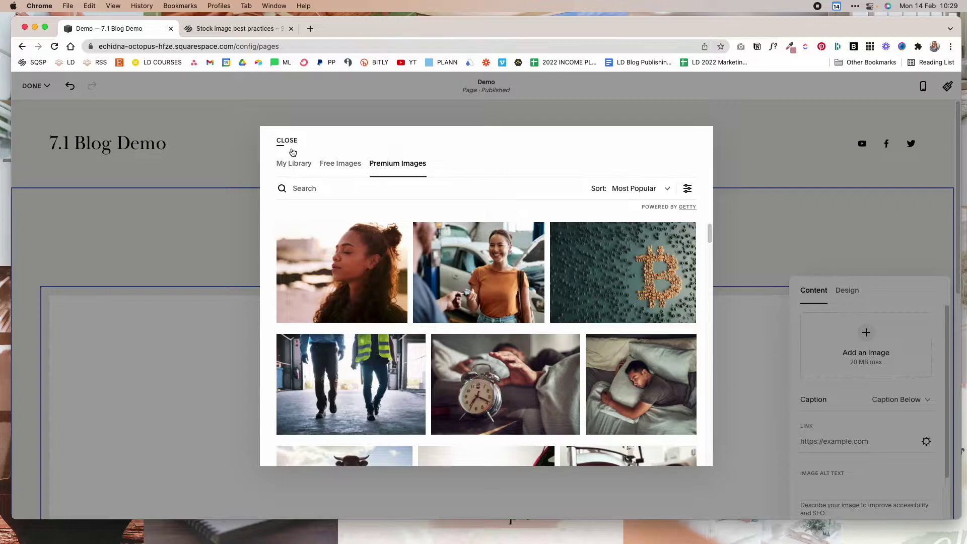
{"action": "left_click", "coordinate": [292, 151]}
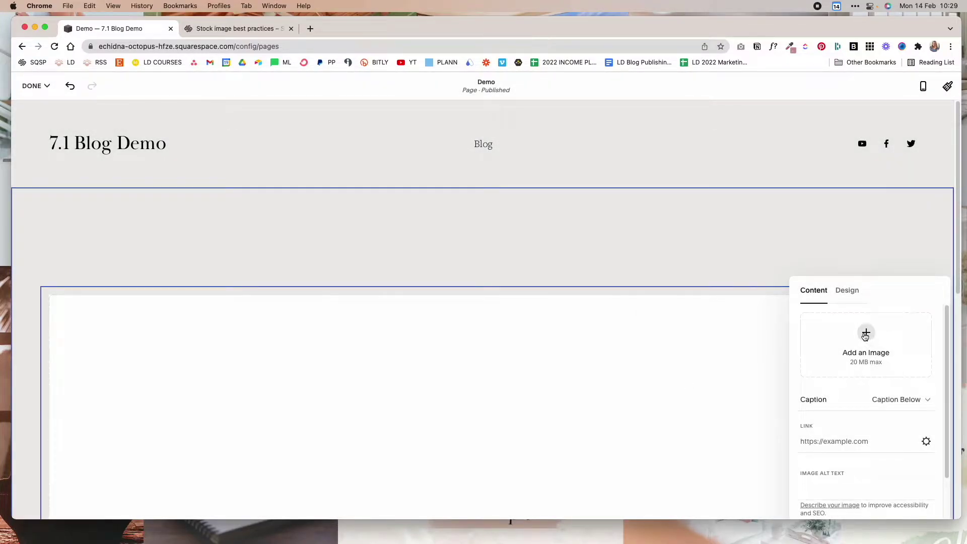
Upload LBD_29_58.jpg from the Downloads folder into the page's image block
{"action": "left_click", "coordinate": [866, 335]}
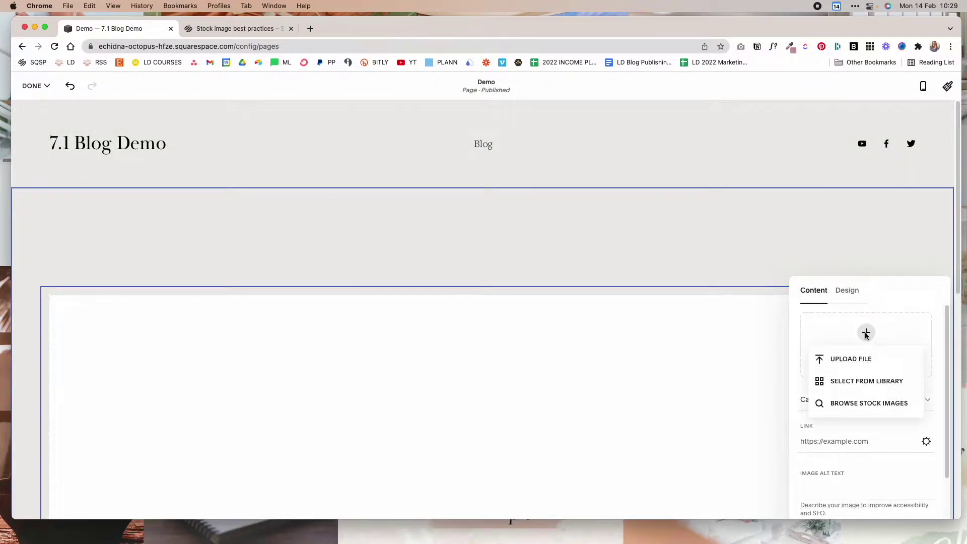
{"action": "left_click", "coordinate": [865, 358]}
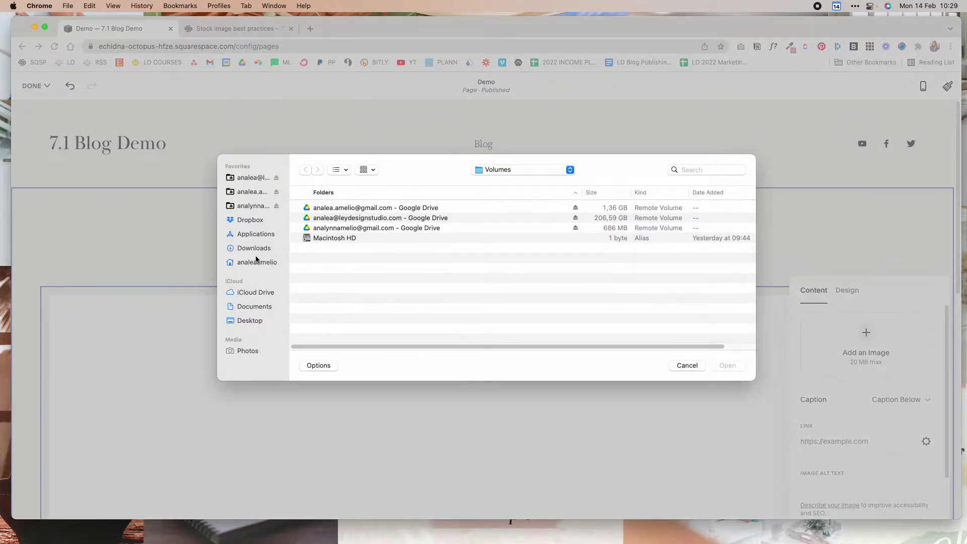
{"action": "left_click", "coordinate": [255, 248]}
{"action": "left_click", "coordinate": [359, 242]}
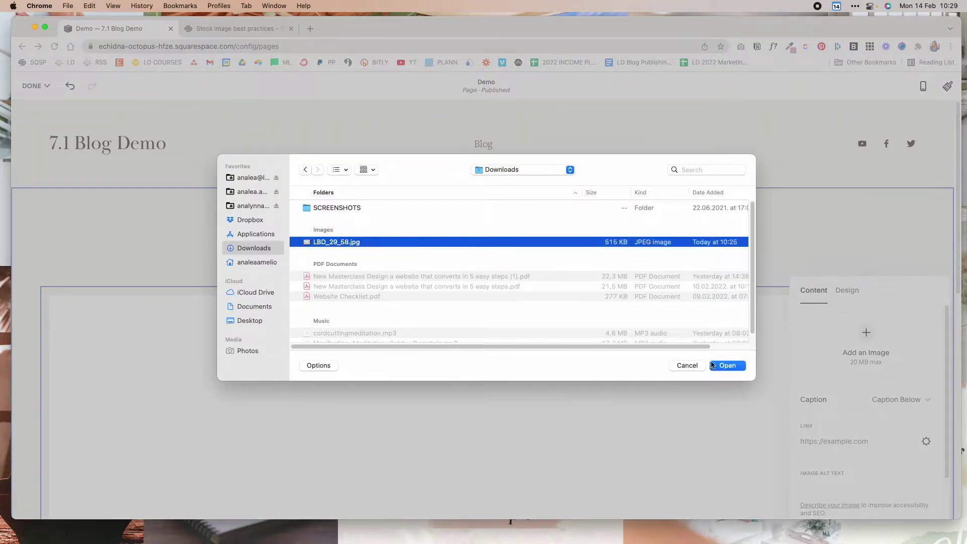
{"action": "left_click", "coordinate": [713, 365]}
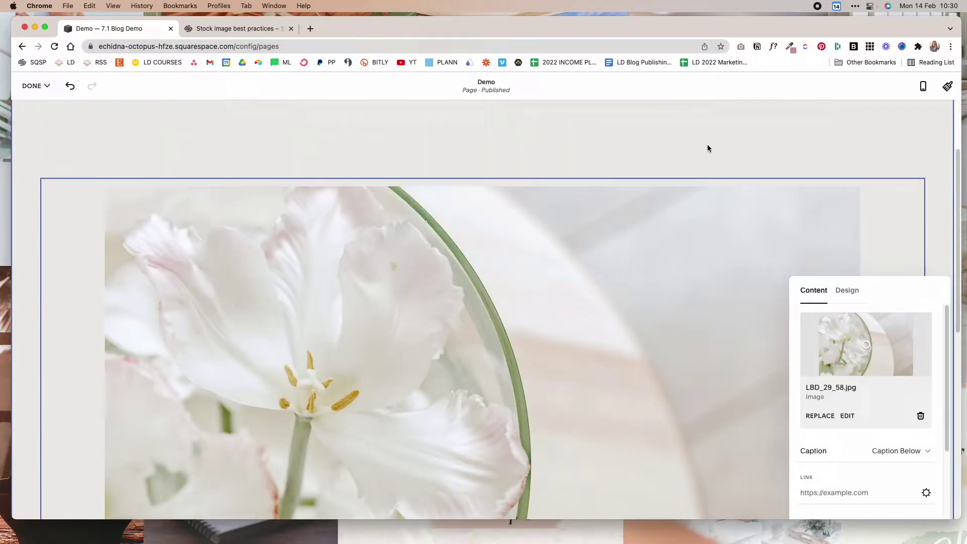
{"action": "left_click", "coordinate": [862, 201]}
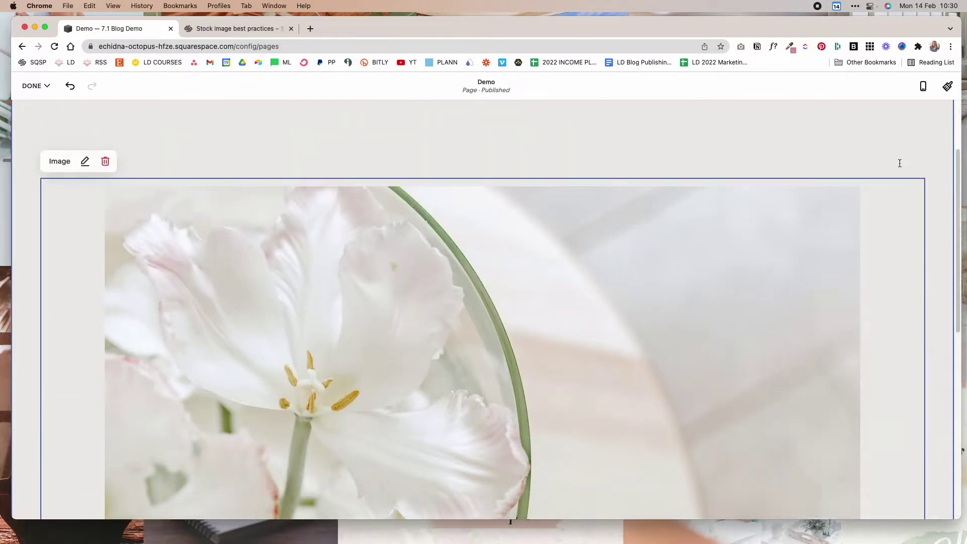
{"action": "scroll", "coordinate": [859, 228], "scroll_direction": "down", "scroll_amount": 5}
Shorten the tulip image block from its bottom edge, cropping it to a wide banner
{"action": "scroll", "coordinate": [859, 229], "scroll_direction": "up", "scroll_amount": 5}
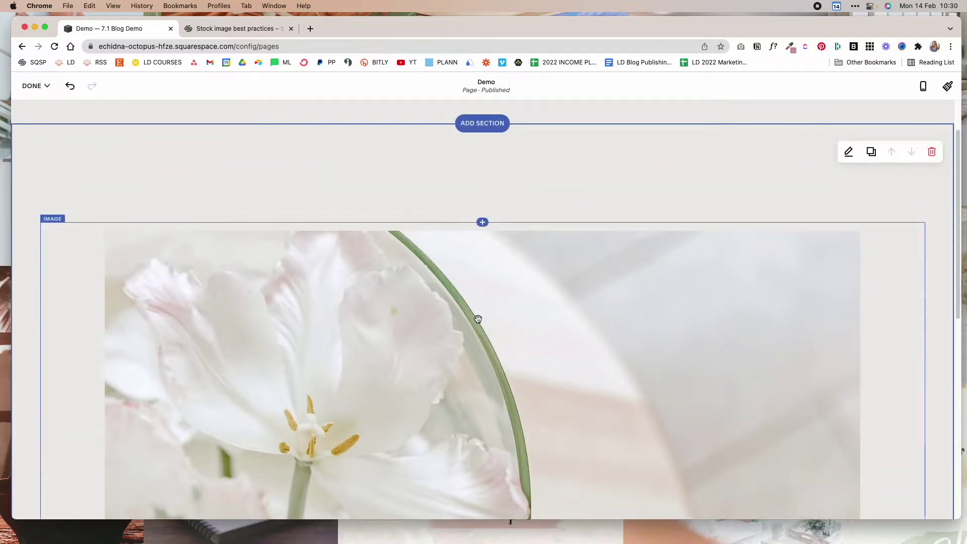
{"action": "scroll", "coordinate": [477, 319], "scroll_direction": "down", "scroll_amount": 5}
{"action": "scroll", "coordinate": [617, 248], "scroll_direction": "down", "scroll_amount": 3}
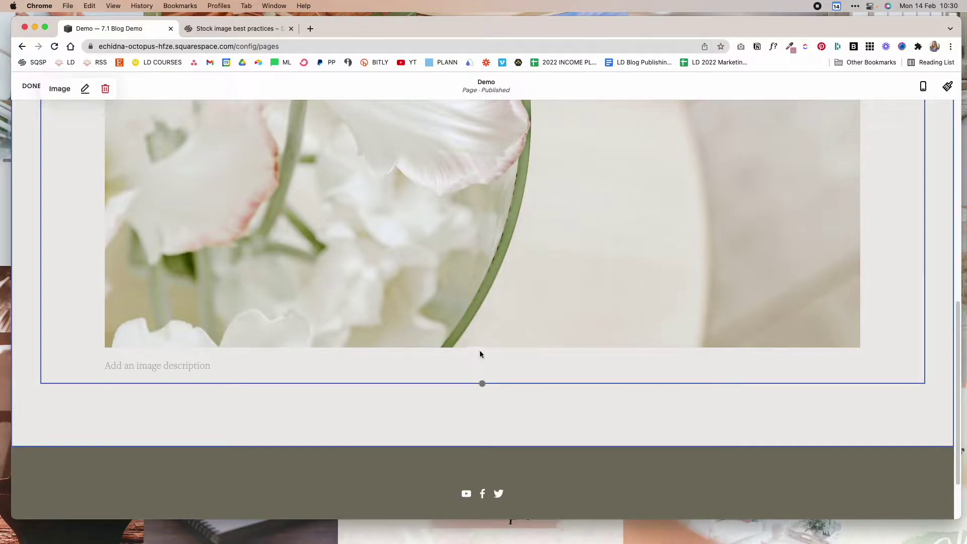
{"action": "left_click_drag", "start_coordinate": [480, 384], "coordinate": [498, 338]}
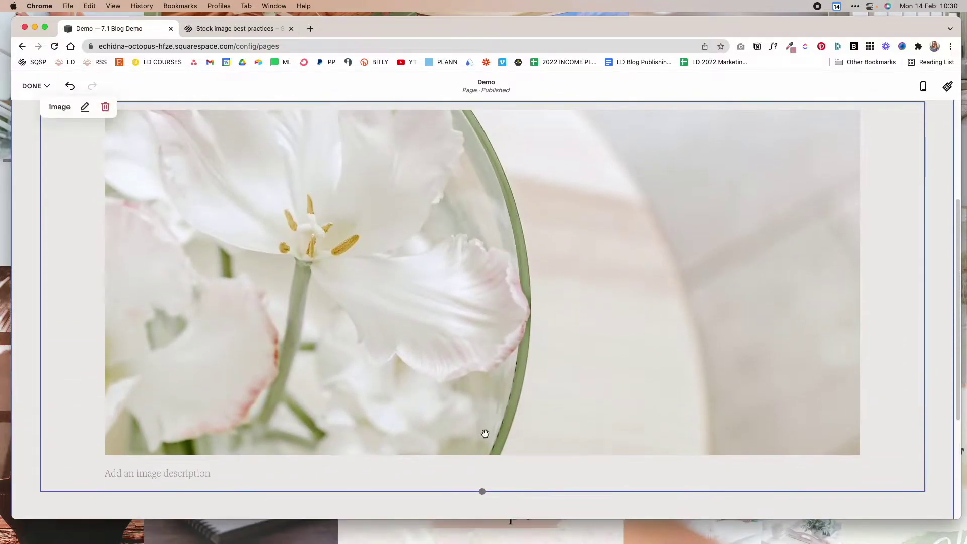
{"action": "left_click_drag", "start_coordinate": [483, 489], "coordinate": [482, 361]}
{"action": "scroll", "coordinate": [489, 354], "scroll_direction": "up", "scroll_amount": 2}
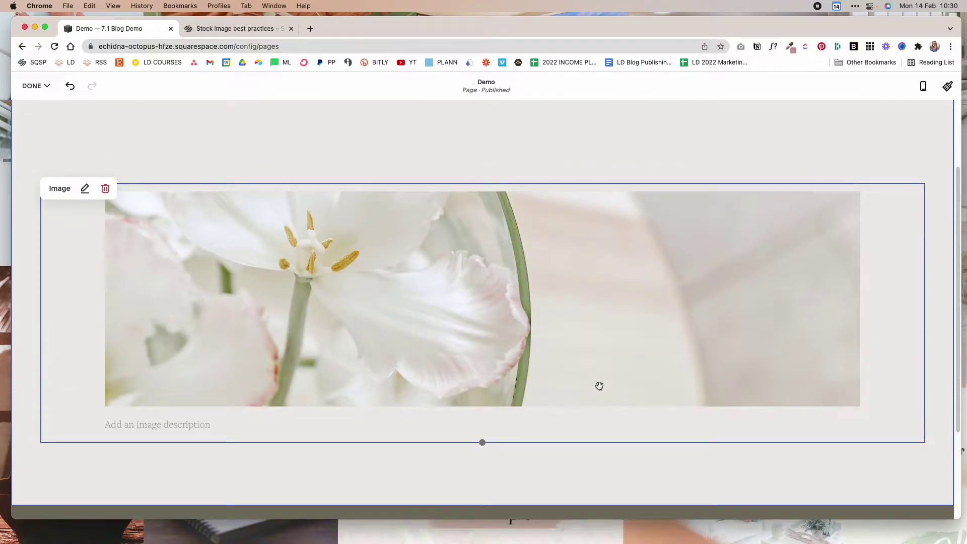
{"action": "scroll", "coordinate": [482, 242], "scroll_direction": "up", "scroll_amount": 2}
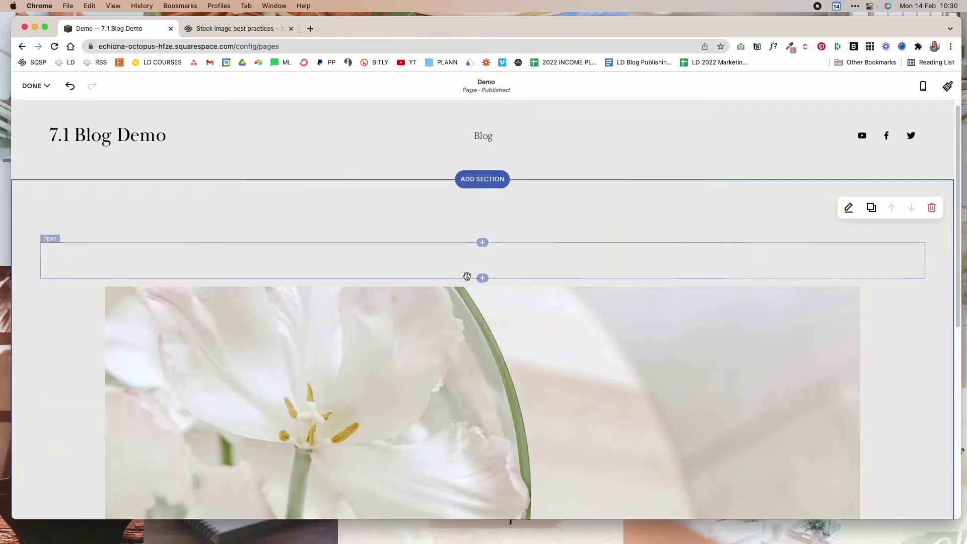
Insert a spacer block and settle it beside the tulip image in its row
{"action": "left_click", "coordinate": [483, 279]}
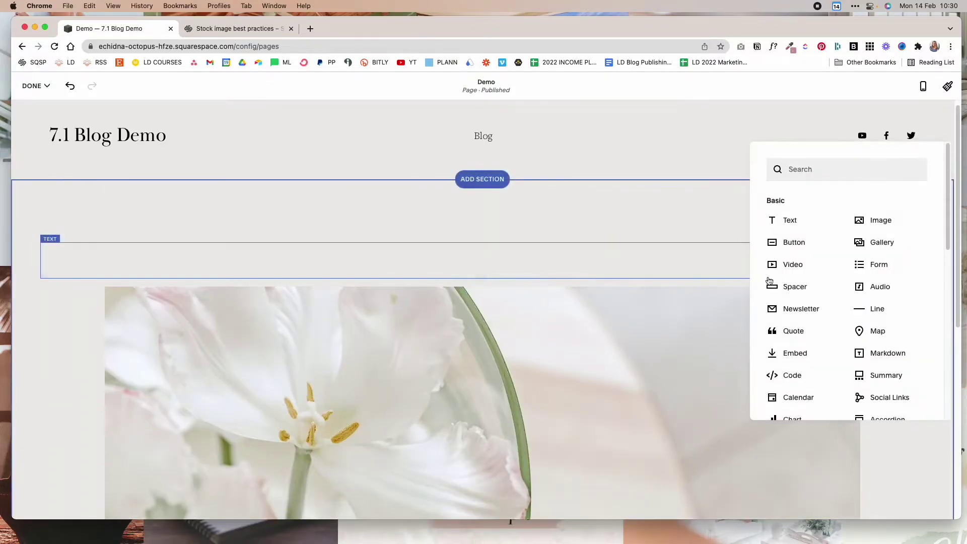
{"action": "left_click", "coordinate": [795, 286]}
{"action": "left_click_drag", "start_coordinate": [511, 316], "coordinate": [794, 304]}
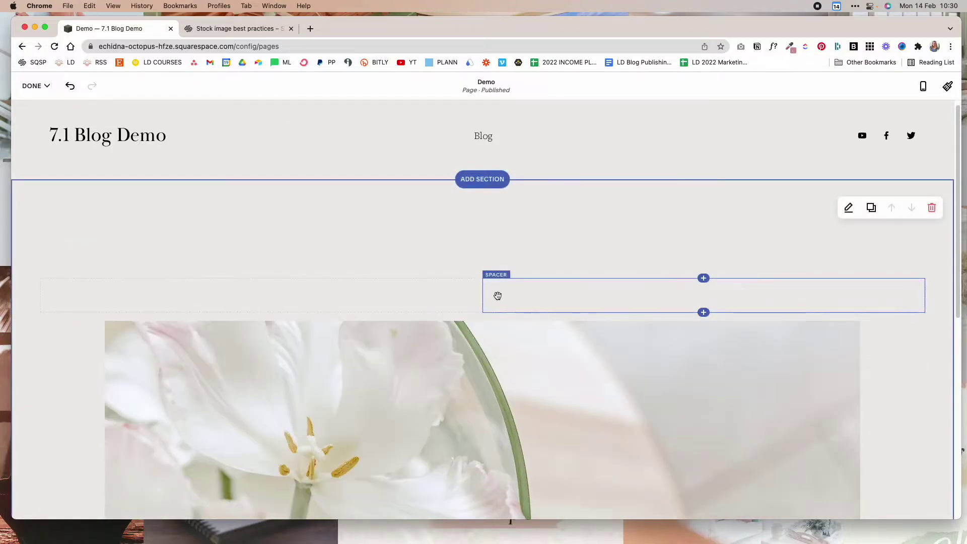
{"action": "left_click_drag", "start_coordinate": [494, 296], "coordinate": [389, 296]}
{"action": "left_click_drag", "start_coordinate": [509, 294], "coordinate": [465, 299]}
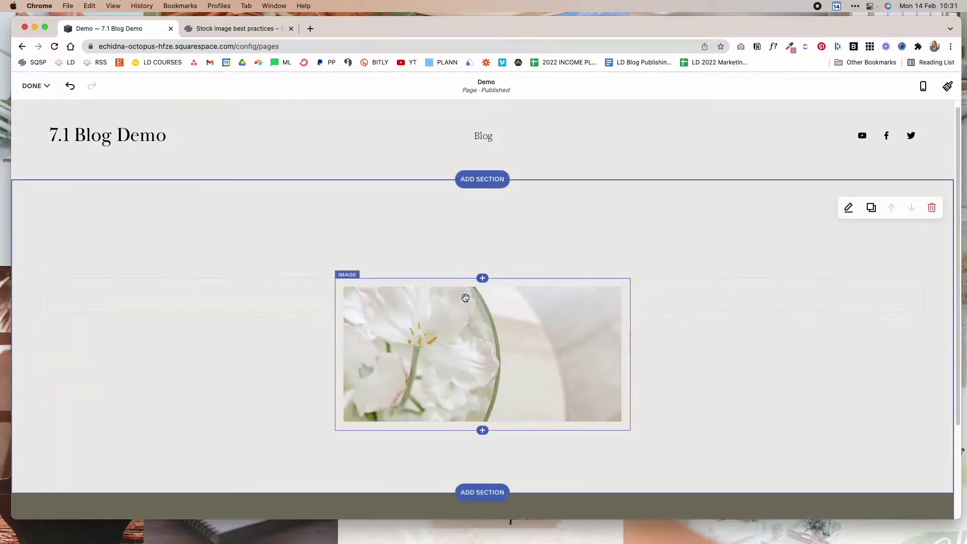
Resize the tulip image block, widening it outward and then narrowing it from the left
{"action": "left_click", "coordinate": [502, 416]}
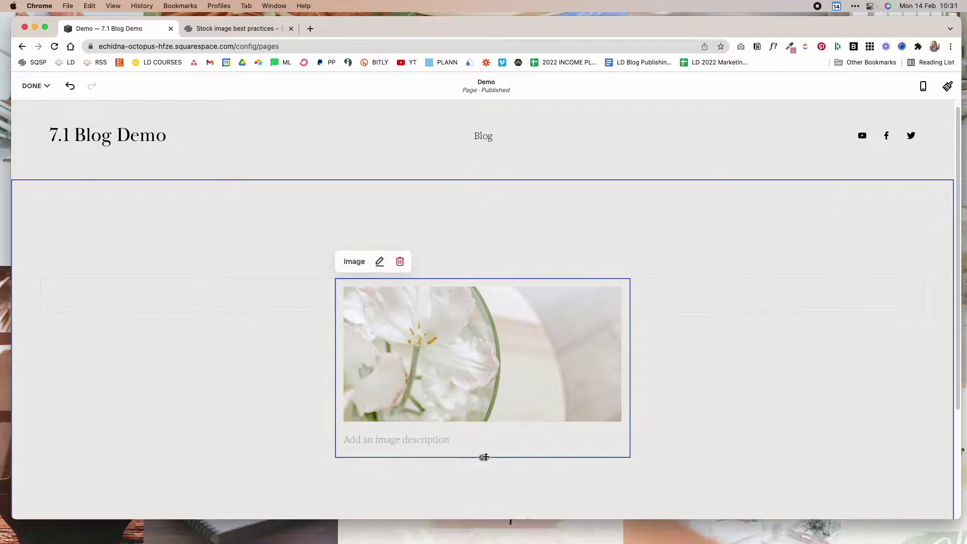
{"action": "scroll", "coordinate": [457, 292], "scroll_direction": "down", "scroll_amount": 2}
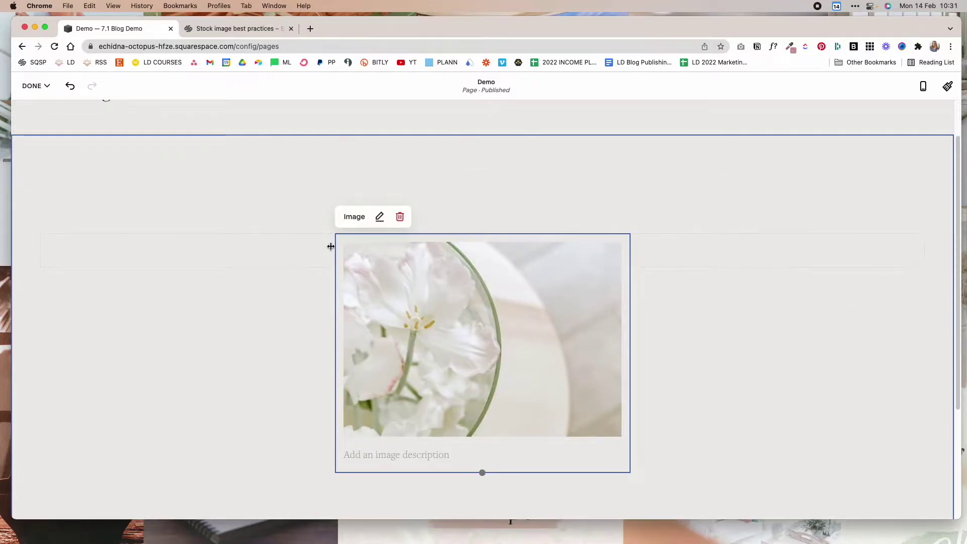
{"action": "left_click_drag", "start_coordinate": [332, 243], "coordinate": [195, 236]}
{"action": "left_click_drag", "start_coordinate": [630, 246], "coordinate": [734, 272]}
{"action": "scroll", "coordinate": [716, 292], "scroll_direction": "down", "scroll_amount": 5}
{"action": "scroll", "coordinate": [715, 292], "scroll_direction": "up", "scroll_amount": 4}
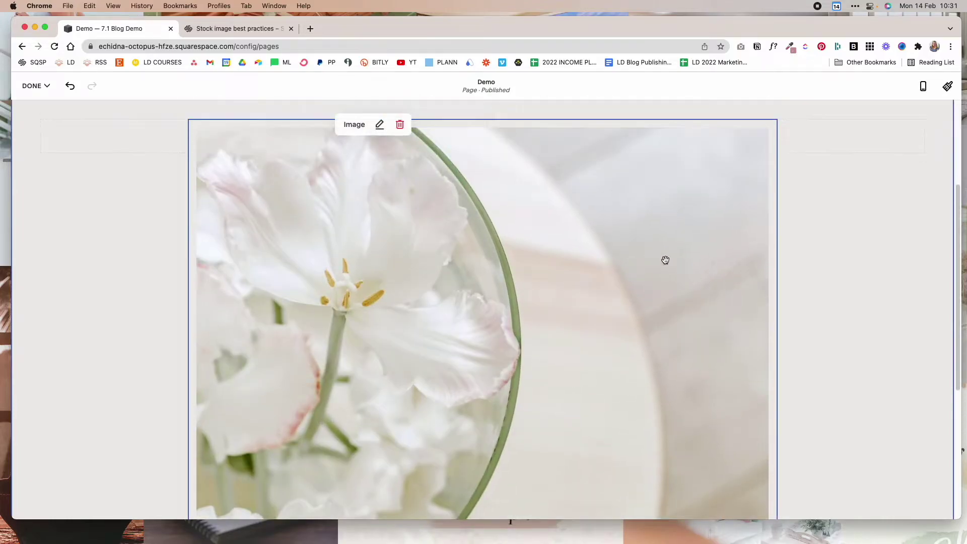
{"action": "scroll", "coordinate": [756, 229], "scroll_direction": "up", "scroll_amount": 1}
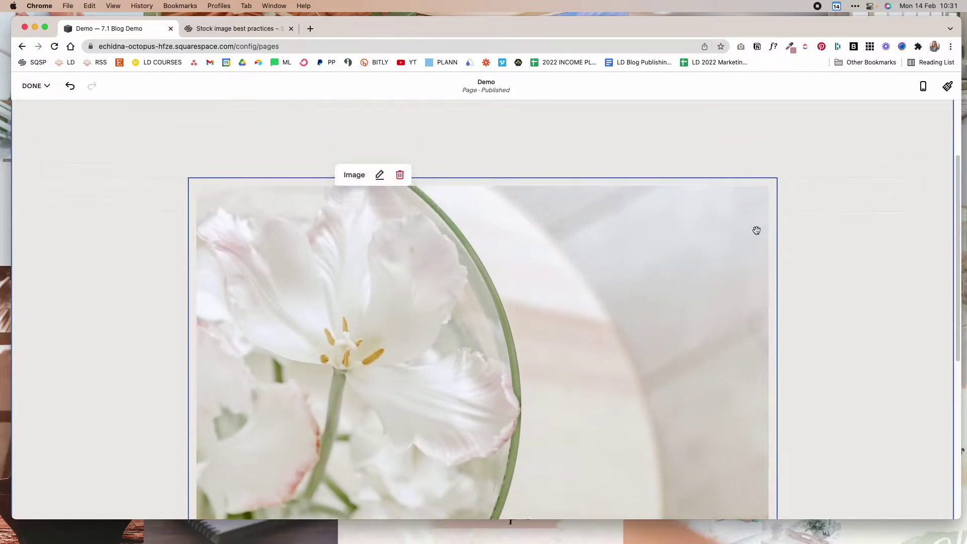
{"action": "scroll", "coordinate": [586, 236], "scroll_direction": "down", "scroll_amount": 1}
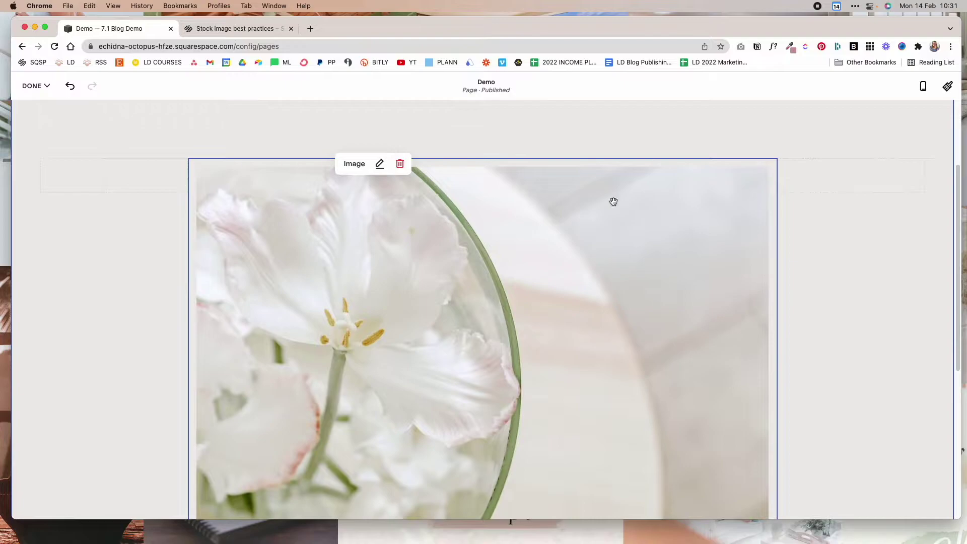
{"action": "scroll", "coordinate": [702, 236], "scroll_direction": "up", "scroll_amount": 3}
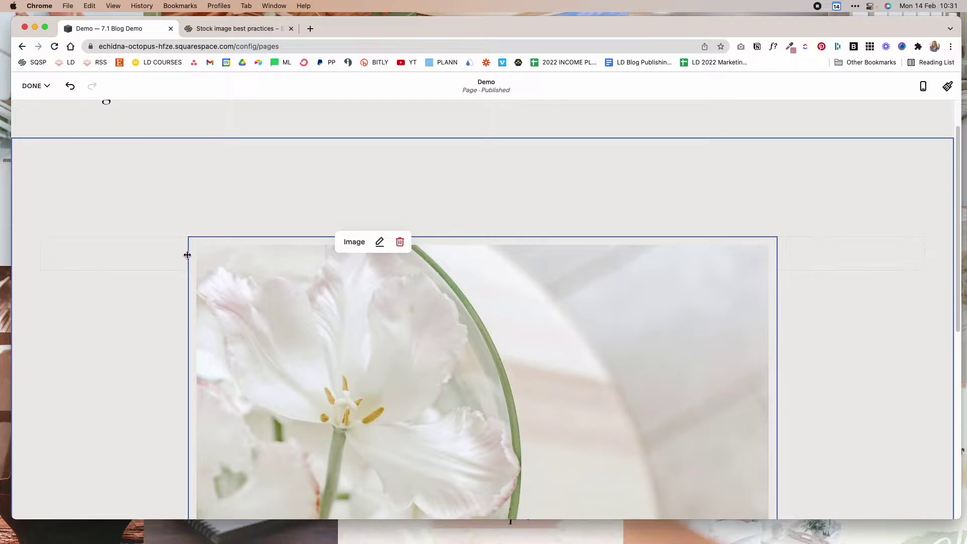
{"action": "left_click_drag", "start_coordinate": [187, 255], "coordinate": [300, 255]}
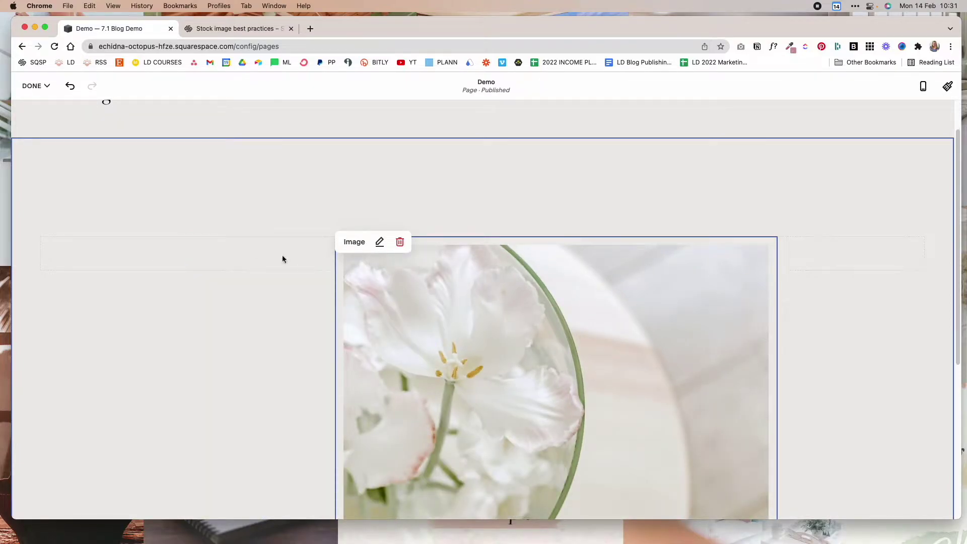
Remove the spacer block left of the tulip image
{"action": "left_click", "coordinate": [282, 259]}
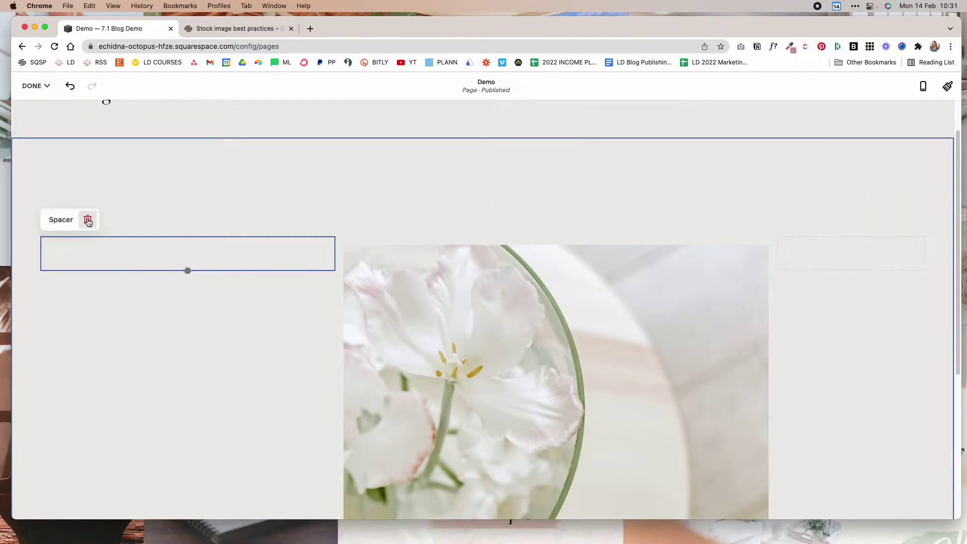
{"action": "left_click", "coordinate": [88, 222]}
{"action": "left_click", "coordinate": [536, 327]}
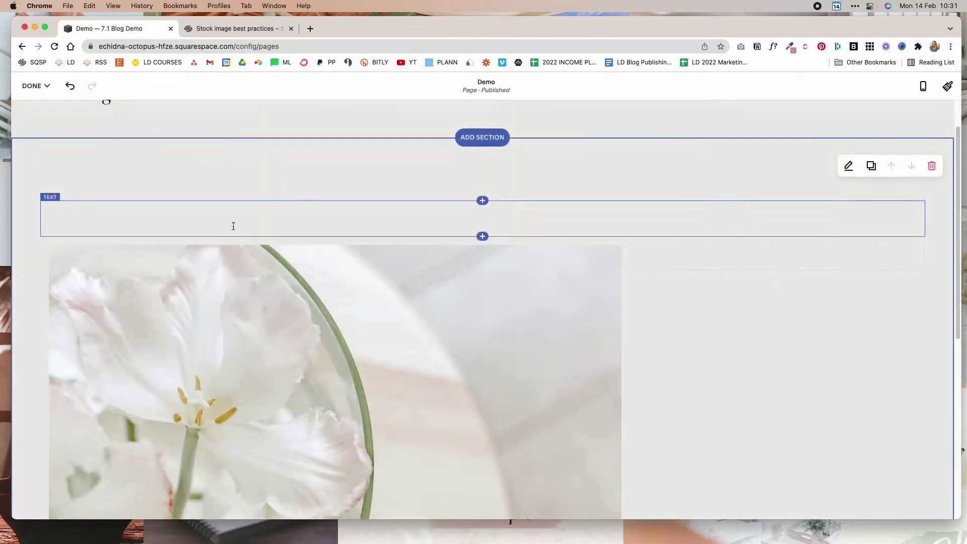
Add the title 'Adding and editing images in Squarespace' styled as Heading 2
{"action": "left_click", "coordinate": [231, 221]}
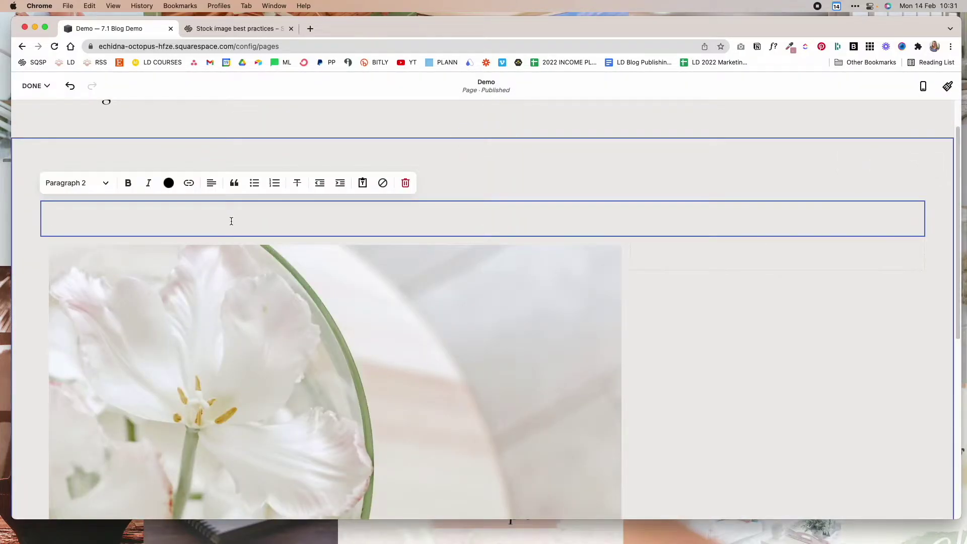
{"action": "type", "text": "Adding and editing images in Squarespace"}
{"action": "left_click_drag", "start_coordinate": [227, 218], "coordinate": [44, 225]}
{"action": "left_click", "coordinate": [71, 183]}
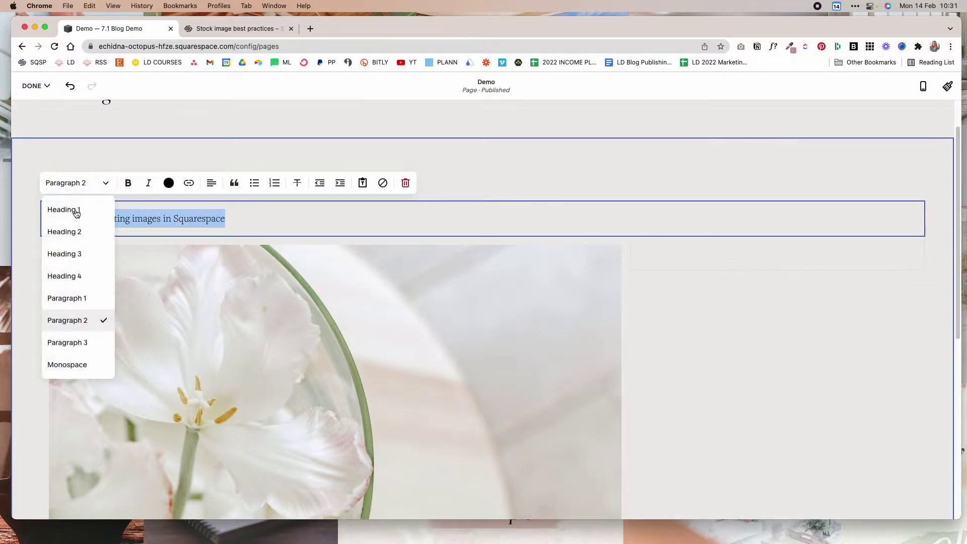
{"action": "left_click", "coordinate": [82, 236]}
{"action": "left_click", "coordinate": [642, 208]}
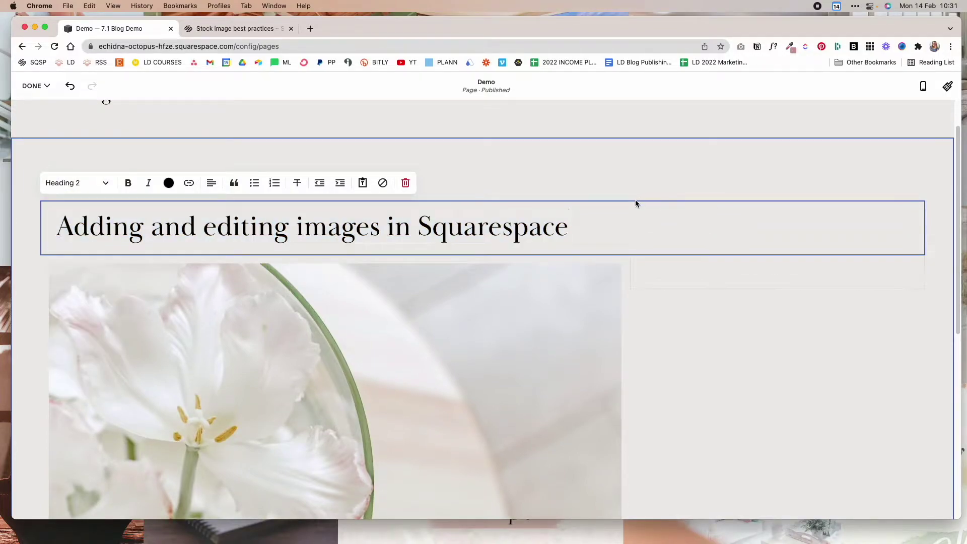
{"action": "left_click", "coordinate": [664, 276]}
Delete the empty spacer block beside the new title
{"action": "left_click", "coordinate": [723, 270]}
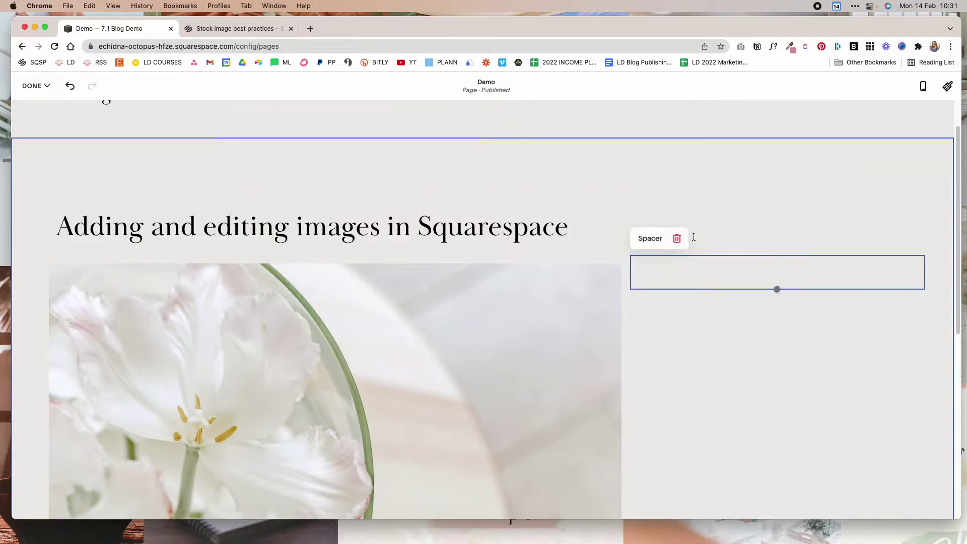
{"action": "left_click", "coordinate": [677, 240]}
{"action": "left_click", "coordinate": [542, 326]}
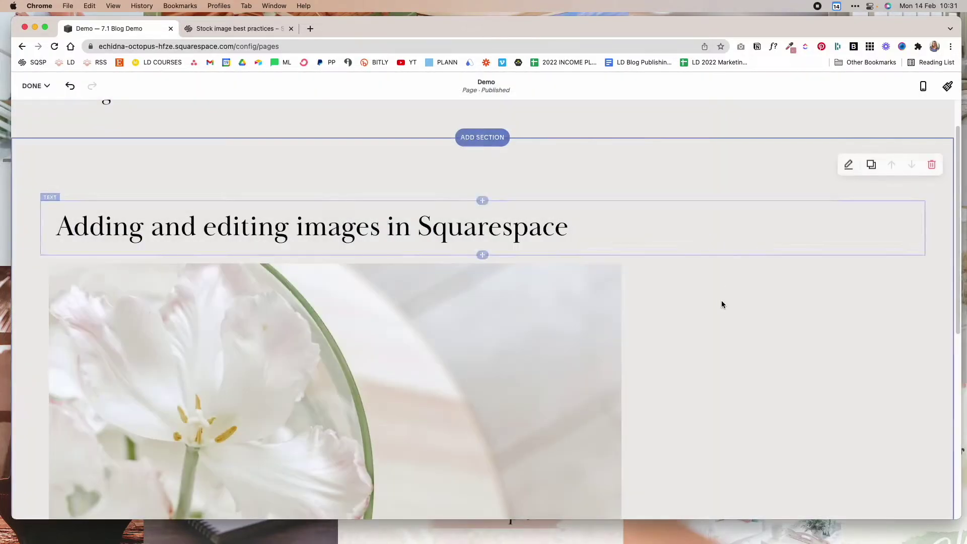
{"action": "scroll", "coordinate": [534, 261], "scroll_direction": "down", "scroll_amount": 5}
Move the tulip image into a column right of the heading and narrow it so the heading fits one line
{"action": "scroll", "coordinate": [534, 260], "scroll_direction": "up", "scroll_amount": 5}
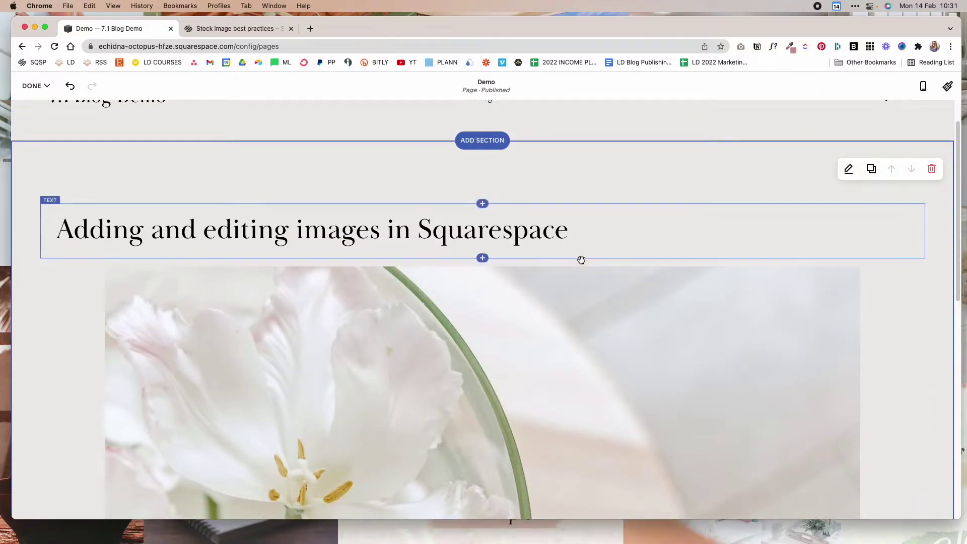
{"action": "left_click_drag", "start_coordinate": [555, 265], "coordinate": [933, 215]}
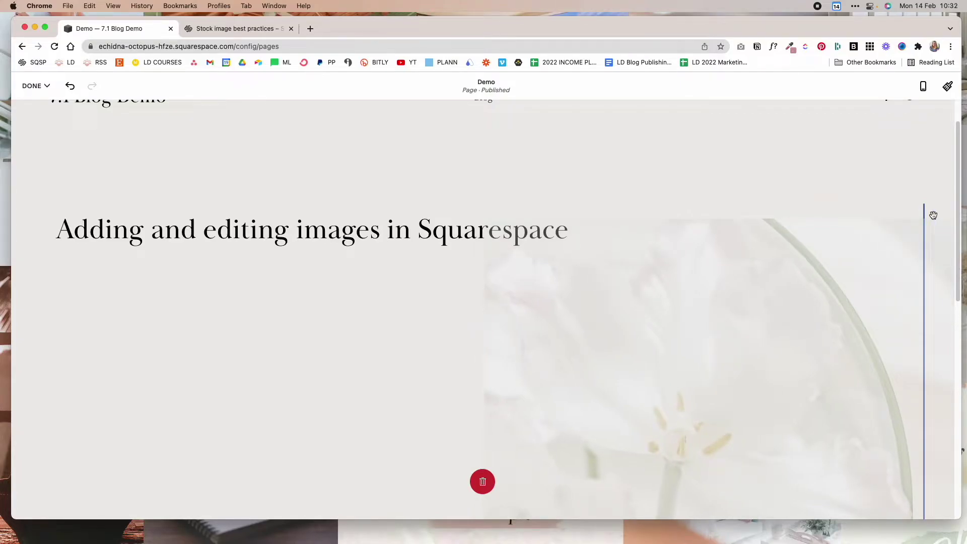
{"action": "left_click_drag", "start_coordinate": [933, 215], "coordinate": [929, 213]}
{"action": "scroll", "coordinate": [615, 227], "scroll_direction": "down", "scroll_amount": 2}
{"action": "scroll", "coordinate": [580, 233], "scroll_direction": "up", "scroll_amount": 1}
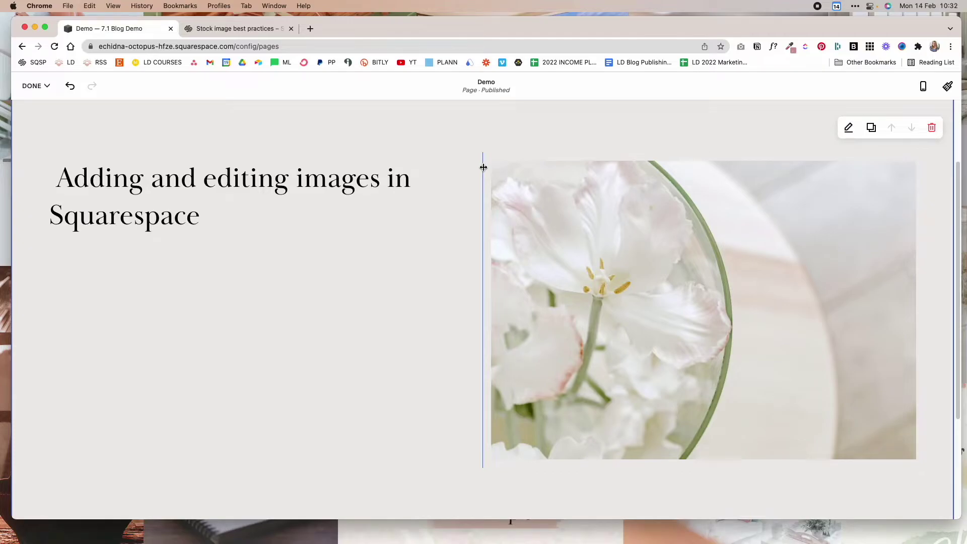
{"action": "left_click_drag", "start_coordinate": [484, 167], "coordinate": [628, 172]}
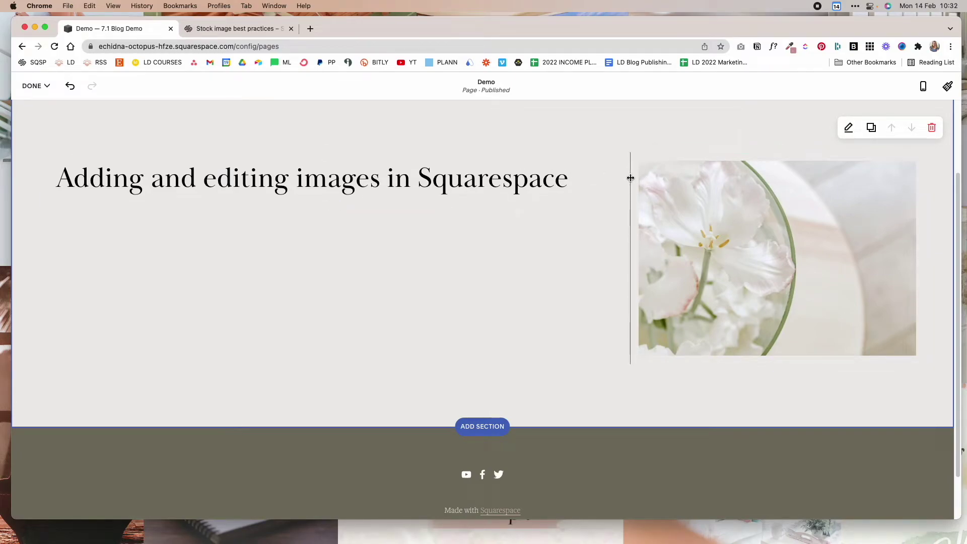
Resize the tulip image from its left edge until it fills about half the row, wrapping the title
{"action": "left_click_drag", "start_coordinate": [630, 177], "coordinate": [694, 190]}
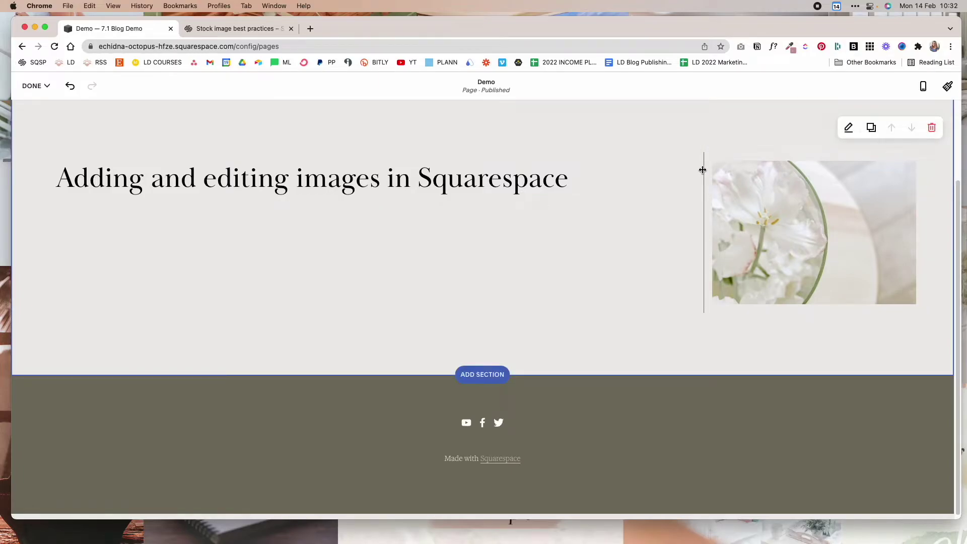
{"action": "left_click_drag", "start_coordinate": [703, 170], "coordinate": [854, 180]}
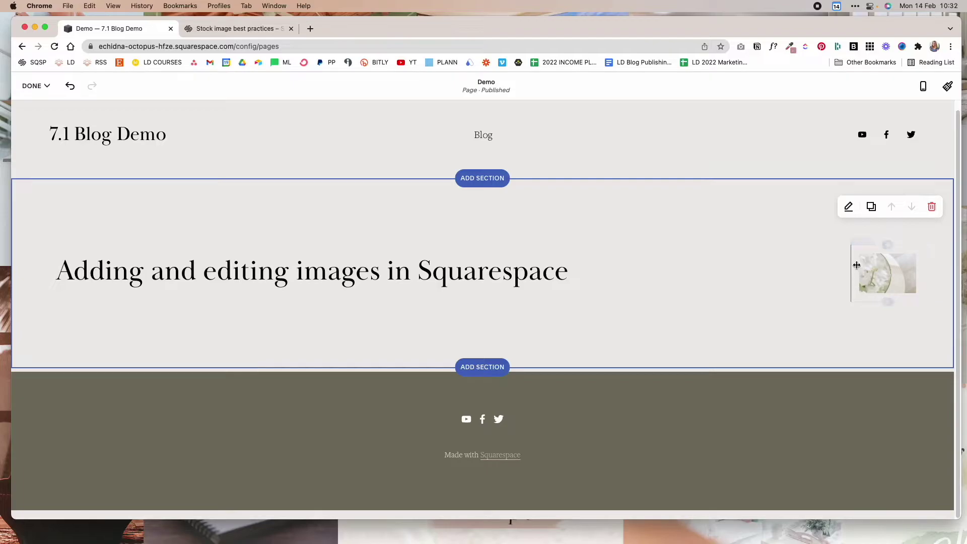
{"action": "left_click_drag", "start_coordinate": [851, 277], "coordinate": [564, 289]}
{"action": "mouse_move", "coordinate": [555, 199]}
{"action": "left_mouse_down"}
{"action": "mouse_move", "coordinate": [513, 208]}
{"action": "mouse_move", "coordinate": [548, 209]}
{"action": "left_mouse_up"}
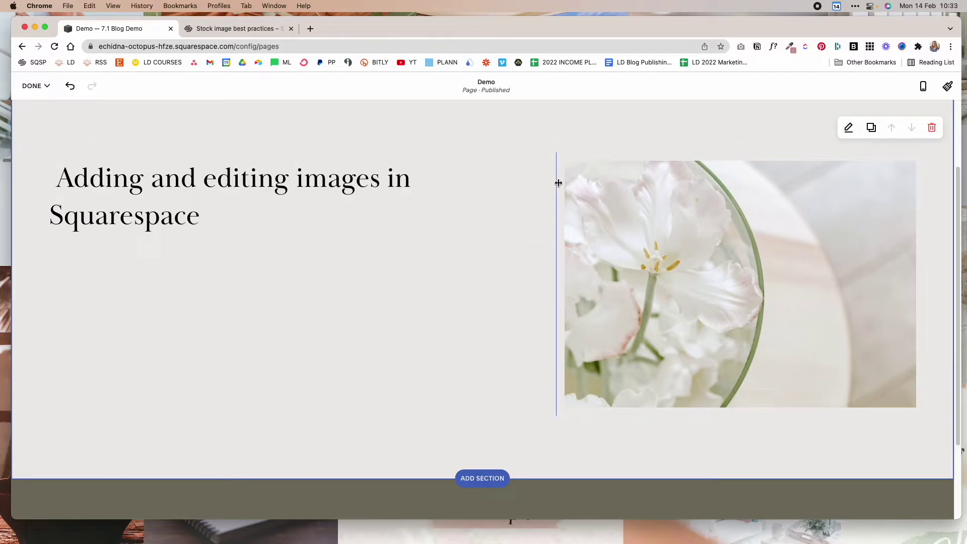
{"action": "left_click_drag", "start_coordinate": [558, 183], "coordinate": [511, 191]}
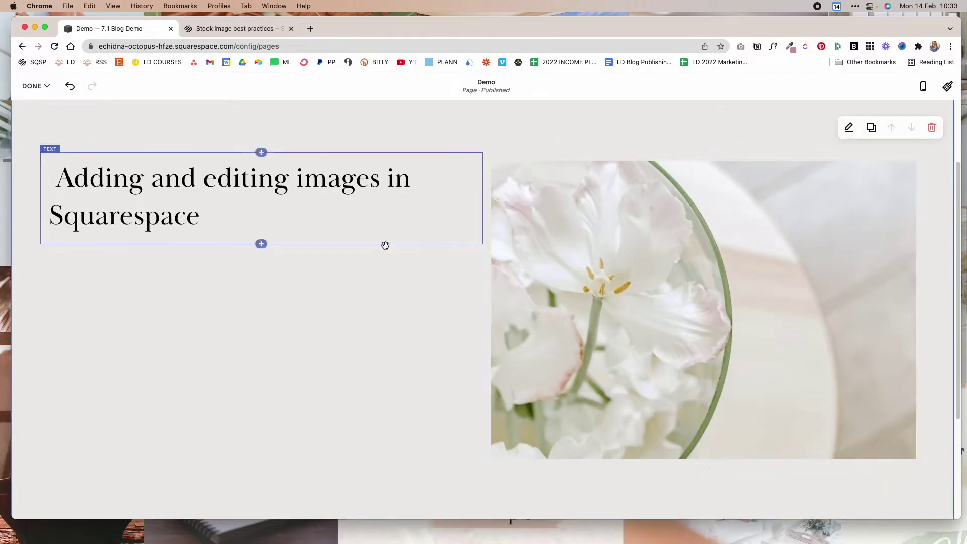
{"action": "left_click", "coordinate": [260, 245]}
Add two spacers, one between the heading and image and one right of the image
{"action": "left_click", "coordinate": [526, 254]}
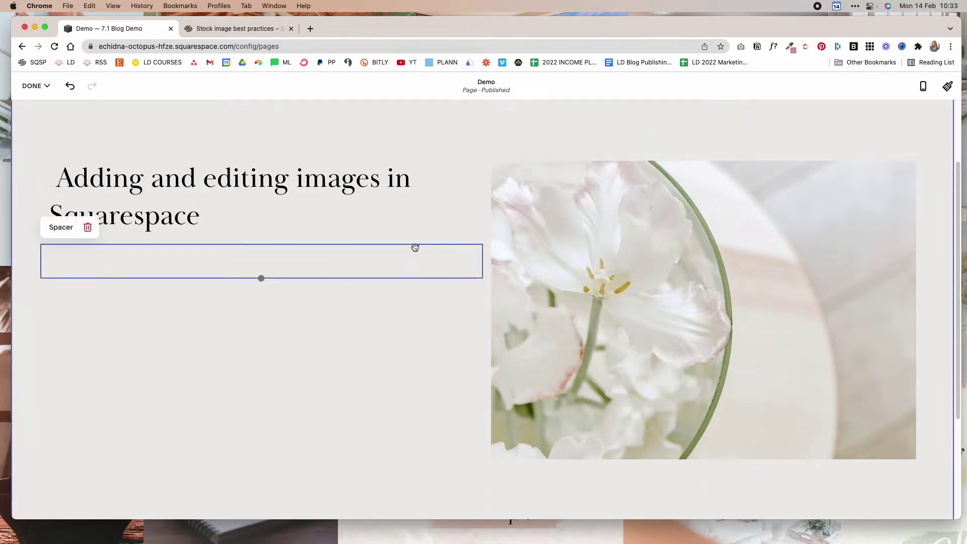
{"action": "left_click_drag", "start_coordinate": [415, 246], "coordinate": [482, 206]}
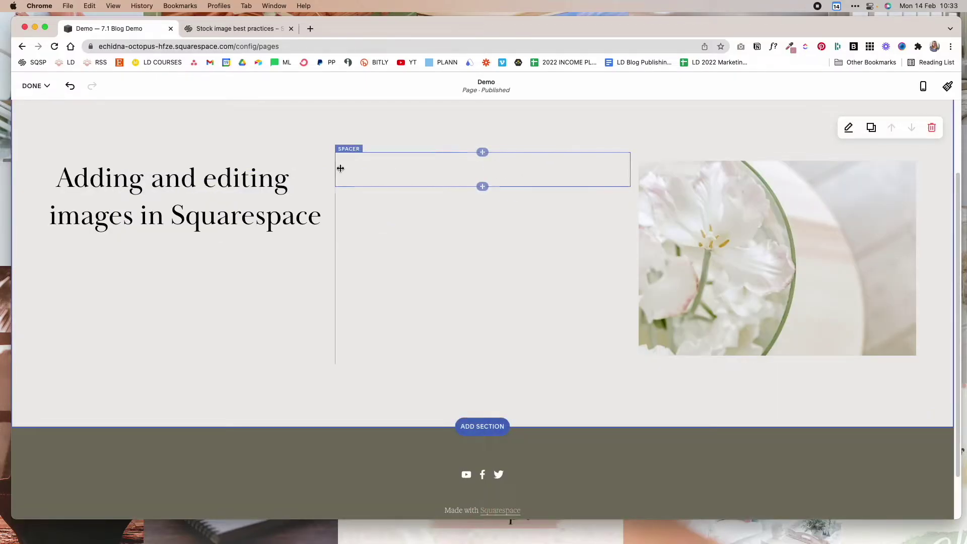
{"action": "left_click_drag", "start_coordinate": [340, 169], "coordinate": [479, 162]}
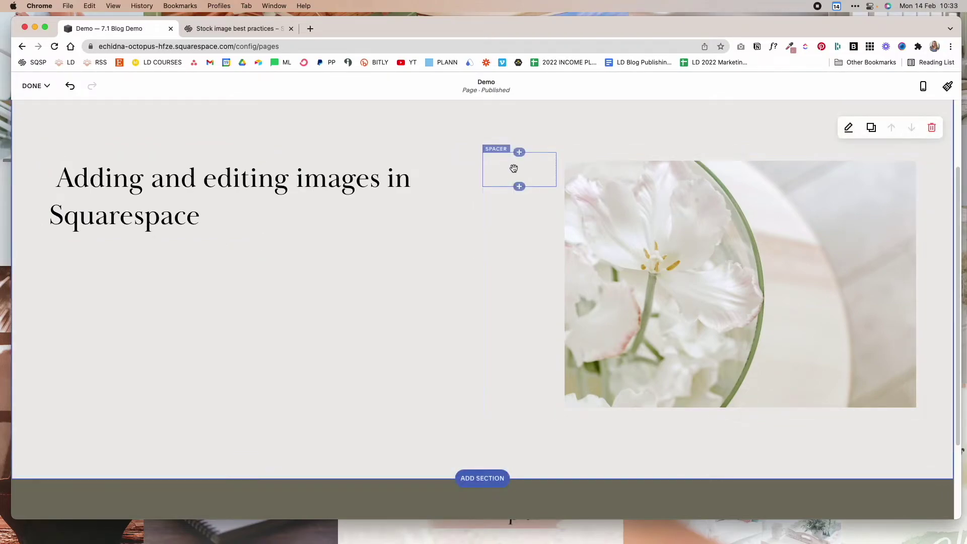
{"action": "left_click", "coordinate": [740, 153]}
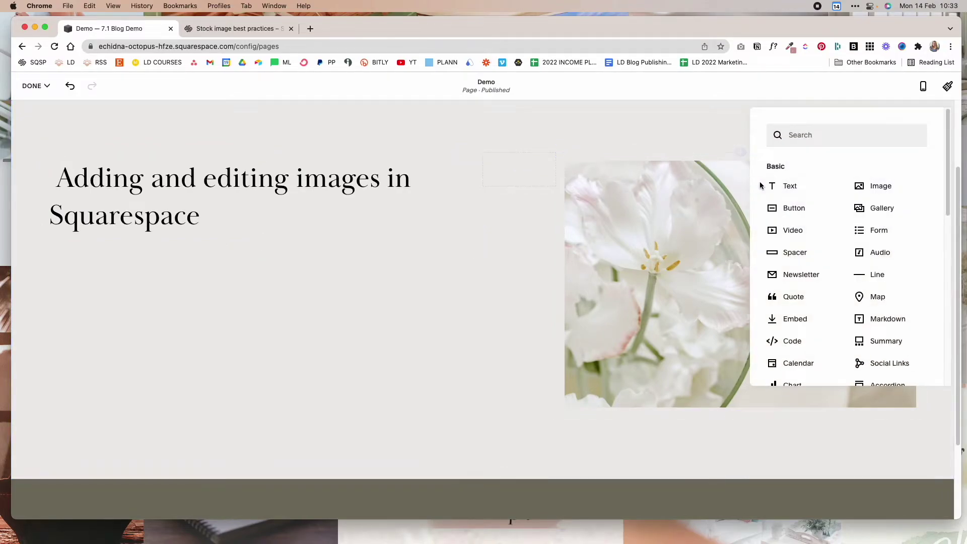
{"action": "left_click", "coordinate": [795, 252]}
{"action": "left_click_drag", "start_coordinate": [846, 171], "coordinate": [859, 190]}
{"action": "left_click_drag", "start_coordinate": [702, 164], "coordinate": [775, 185]}
{"action": "left_click", "coordinate": [677, 182]}
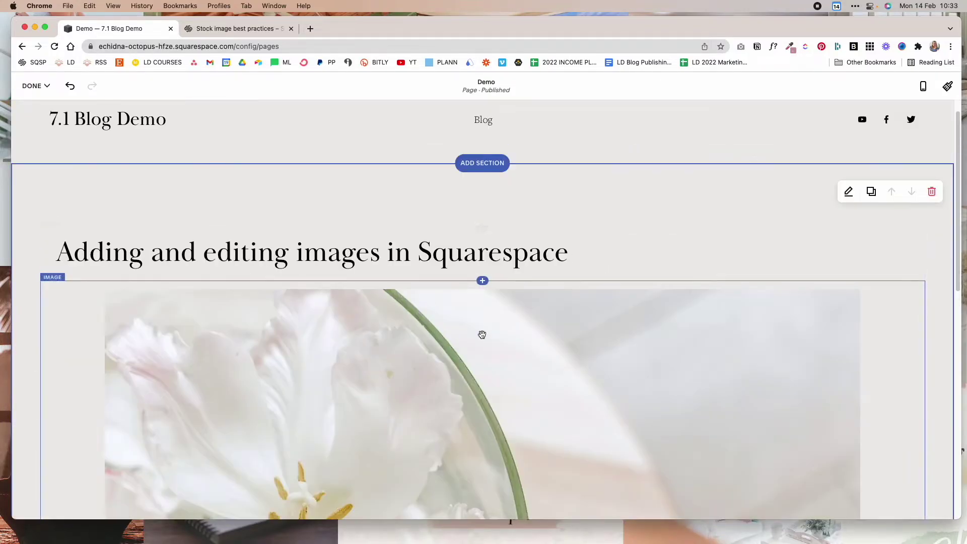
Open the tulip image block's Design settings and try the Card layout
{"action": "scroll", "coordinate": [479, 334], "scroll_direction": "down", "scroll_amount": 3}
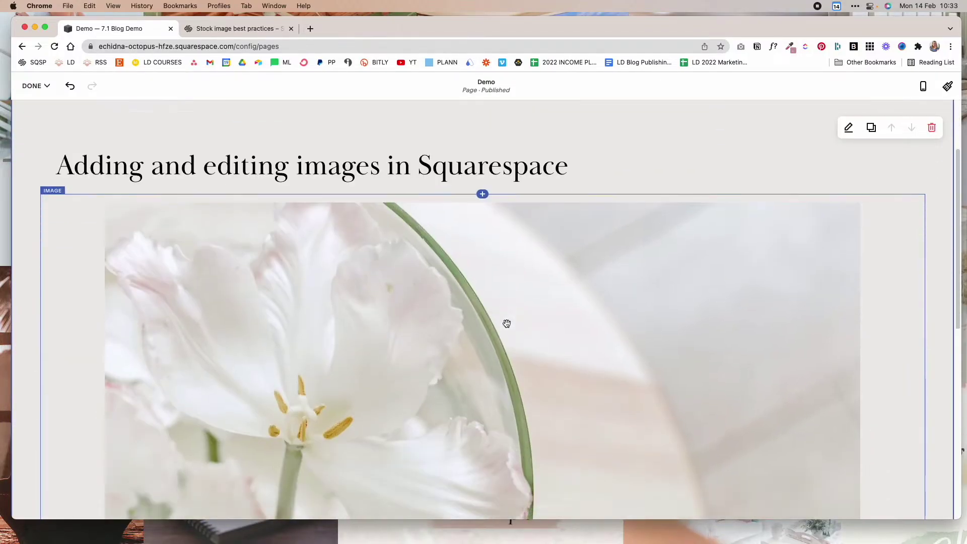
{"action": "left_click", "coordinate": [103, 234]}
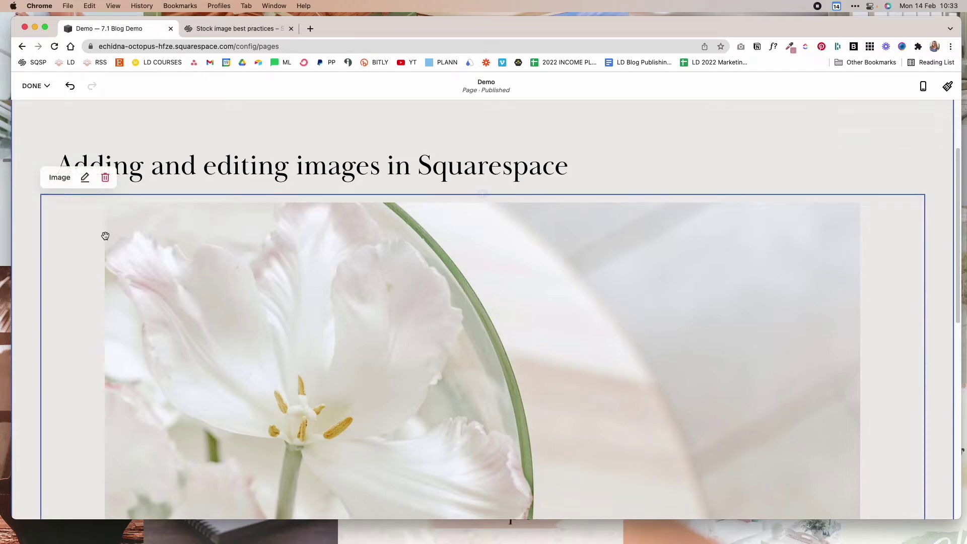
{"action": "left_click", "coordinate": [83, 178]}
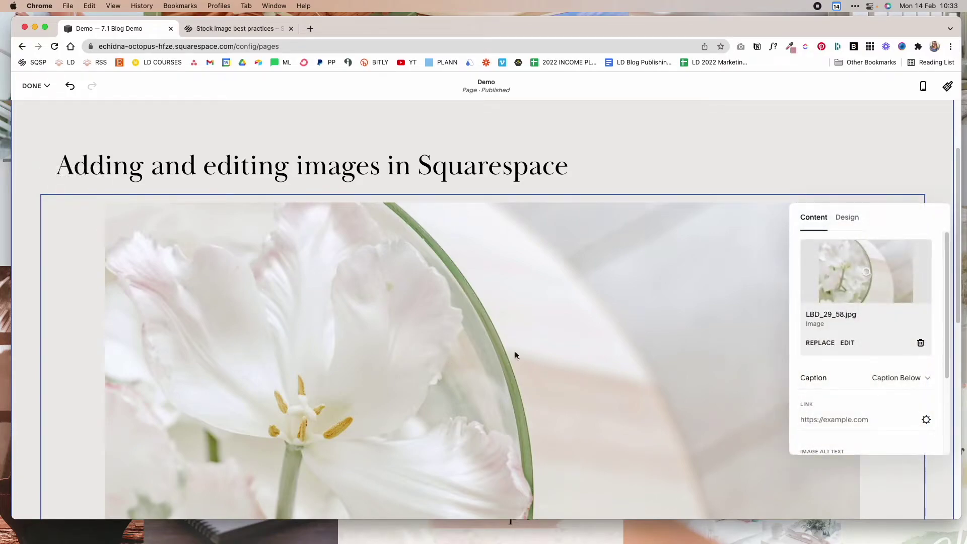
{"action": "left_click", "coordinate": [848, 217]}
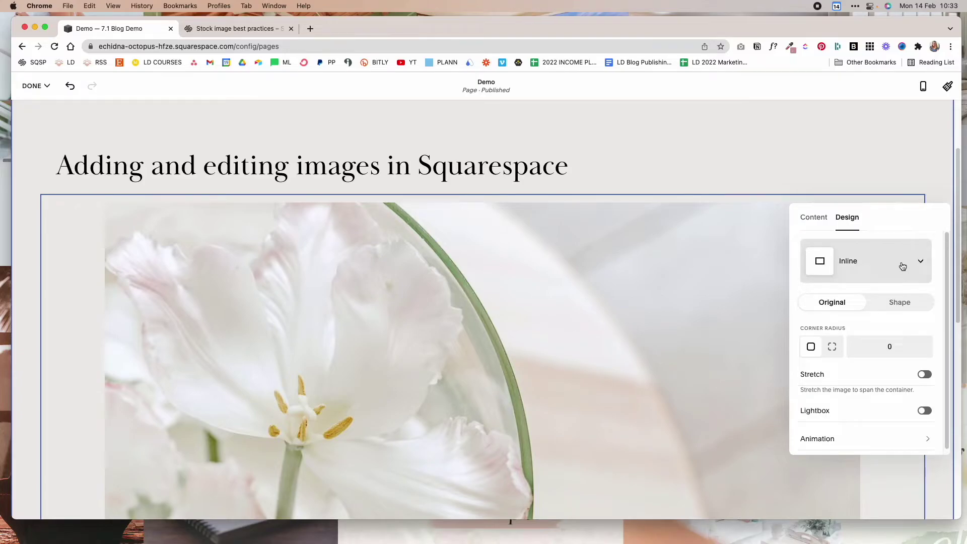
{"action": "left_click", "coordinate": [903, 266]}
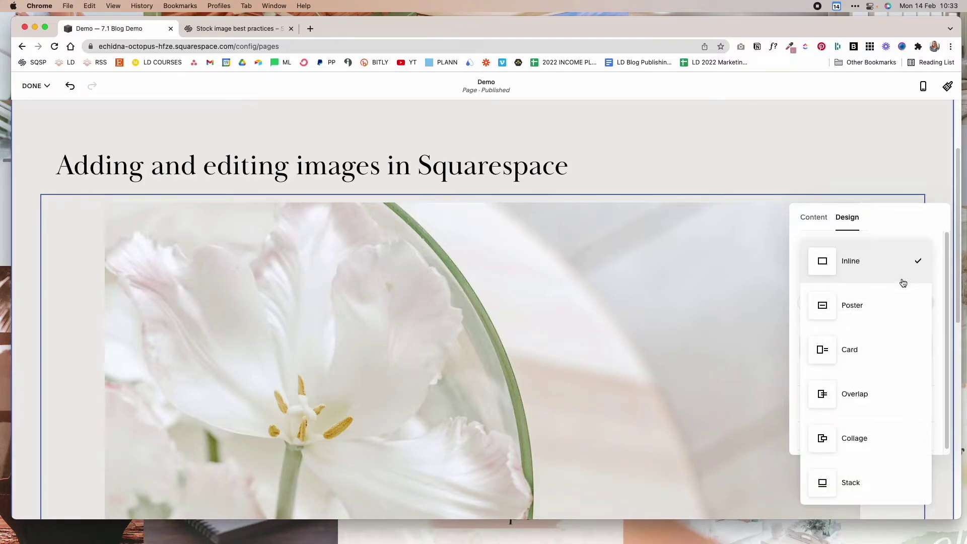
{"action": "left_click", "coordinate": [900, 349]}
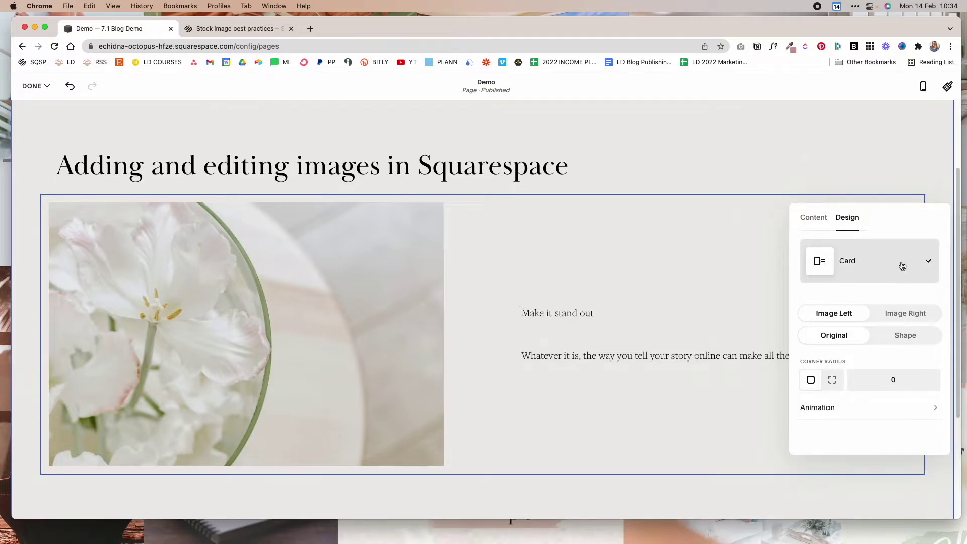
Switch the layout to Overlap, then Collage, and view the block's Content settings
{"action": "left_click", "coordinate": [902, 266]}
{"action": "left_click", "coordinate": [907, 314]}
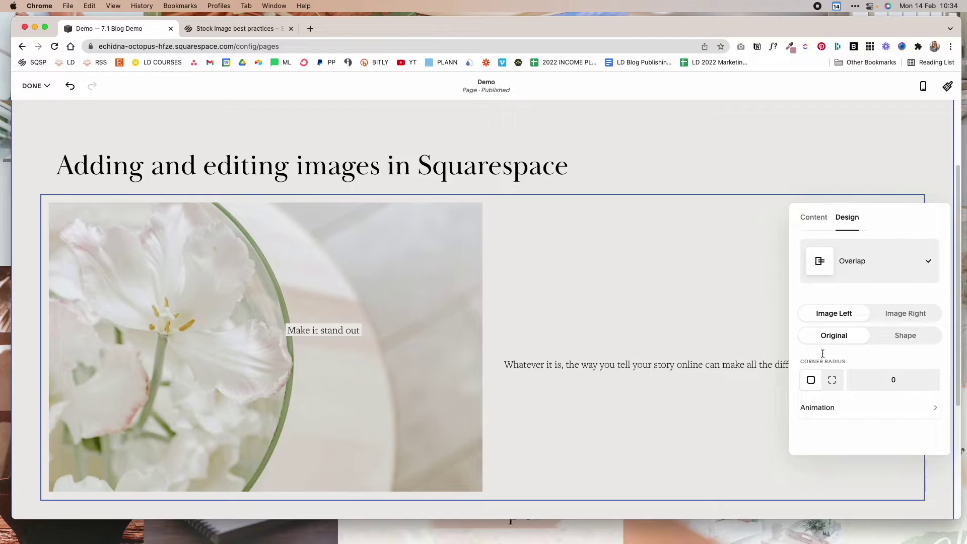
{"action": "left_click", "coordinate": [885, 265]}
{"action": "left_click", "coordinate": [895, 317]}
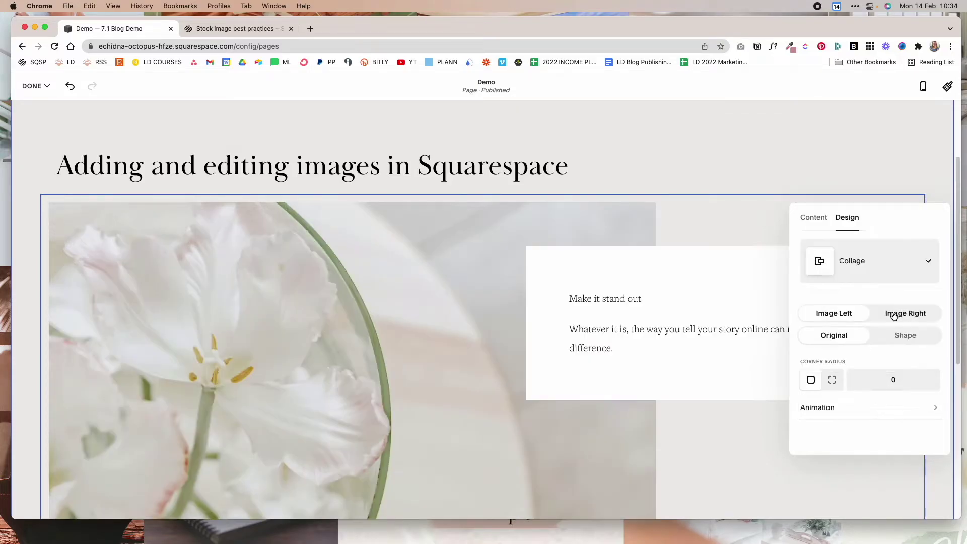
{"action": "scroll", "coordinate": [666, 461], "scroll_direction": "down", "scroll_amount": 2}
{"action": "scroll", "coordinate": [666, 461], "scroll_direction": "down", "scroll_amount": 3}
{"action": "scroll", "coordinate": [664, 459], "scroll_direction": "up", "scroll_amount": 3}
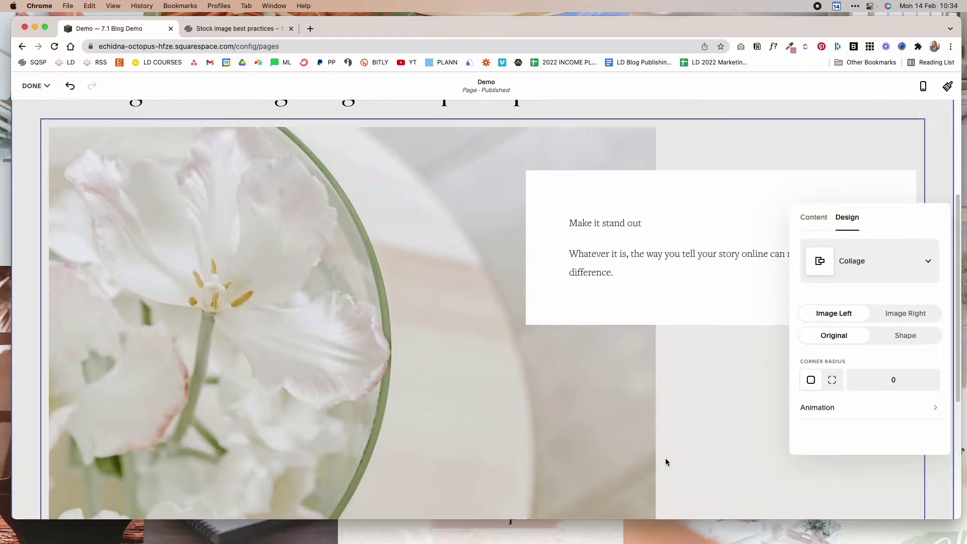
{"action": "left_click", "coordinate": [812, 221]}
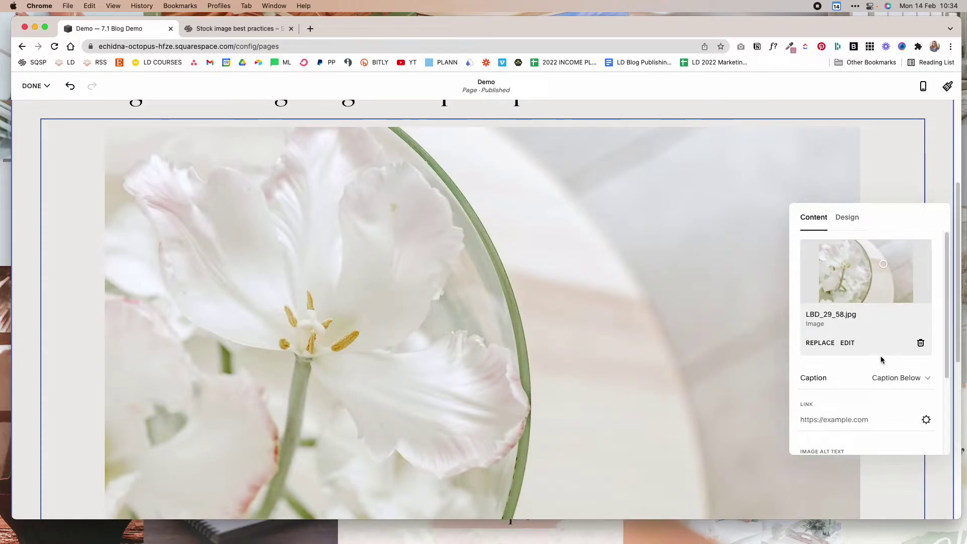
Open the tulip photo in the Crop tool and, after trial adjustments, expand the crop to the full image
{"action": "left_click", "coordinate": [847, 347]}
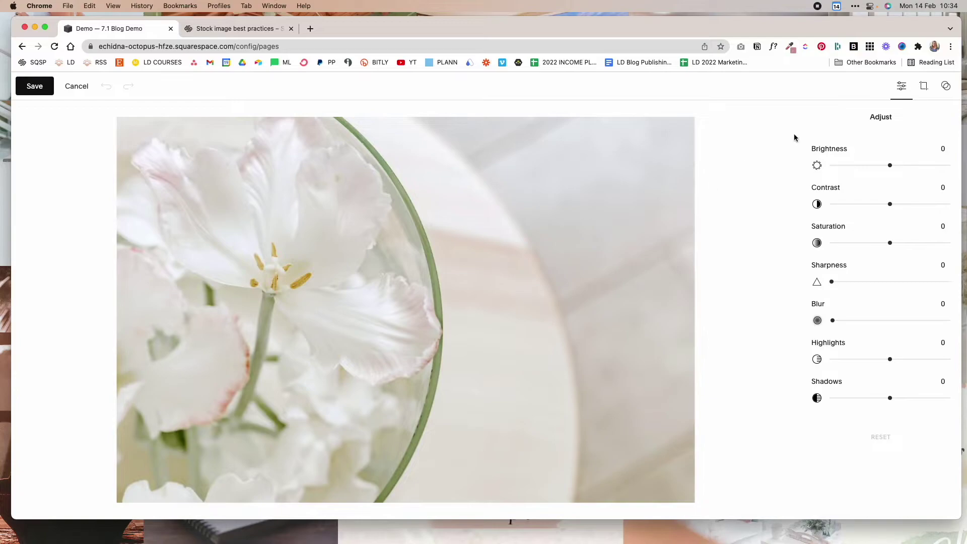
{"action": "left_click", "coordinate": [924, 94]}
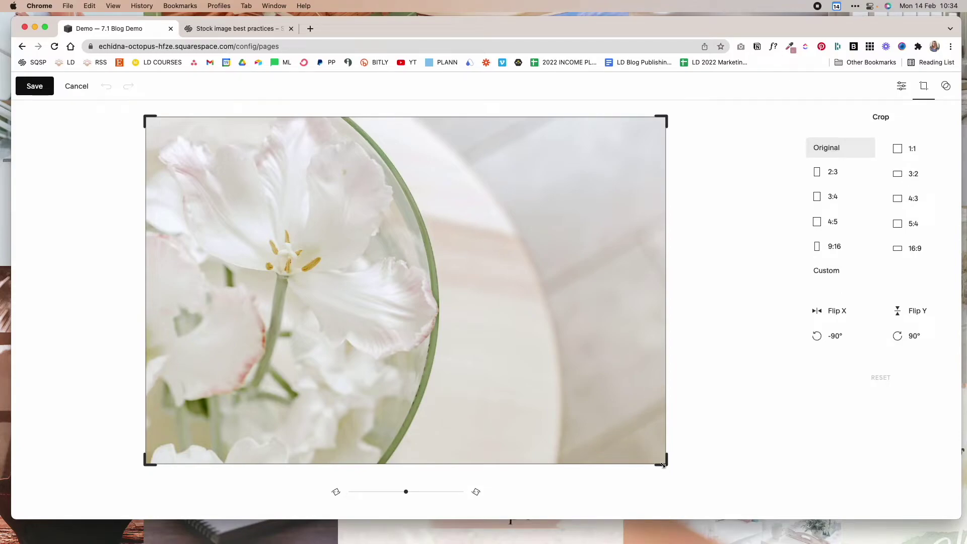
{"action": "left_click_drag", "start_coordinate": [665, 464], "coordinate": [459, 326]}
{"action": "mouse_move", "coordinate": [375, 239]}
{"action": "left_mouse_down"}
{"action": "mouse_move", "coordinate": [500, 240]}
{"action": "mouse_move", "coordinate": [575, 254]}
{"action": "mouse_move", "coordinate": [492, 289]}
{"action": "mouse_move", "coordinate": [388, 361]}
{"action": "mouse_move", "coordinate": [375, 235]}
{"action": "left_mouse_up"}
{"action": "left_click_drag", "start_coordinate": [316, 221], "coordinate": [277, 288]}
{"action": "left_click_drag", "start_coordinate": [288, 327], "coordinate": [362, 249]}
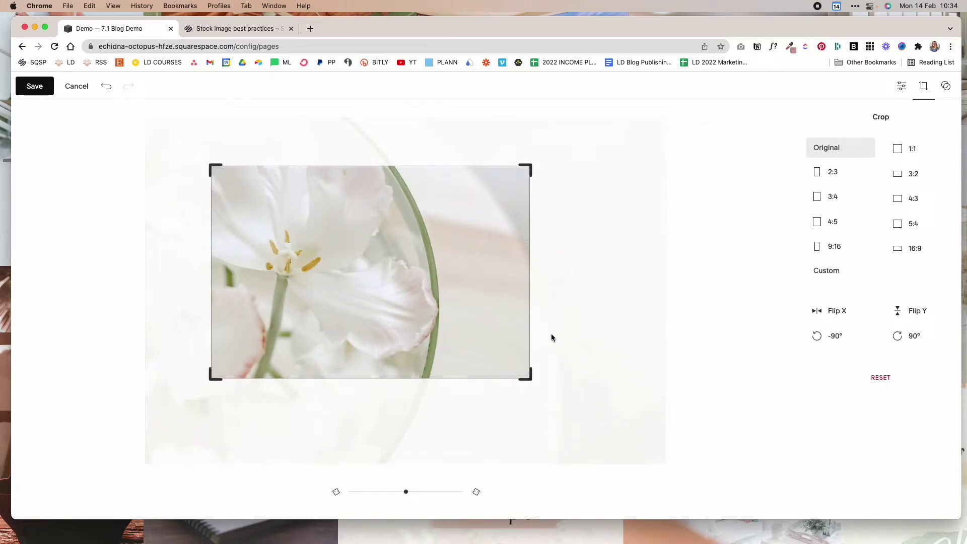
{"action": "left_click_drag", "start_coordinate": [535, 379], "coordinate": [570, 403]}
{"action": "left_click_drag", "start_coordinate": [404, 221], "coordinate": [314, 188]}
{"action": "left_click_drag", "start_coordinate": [573, 411], "coordinate": [663, 464]}
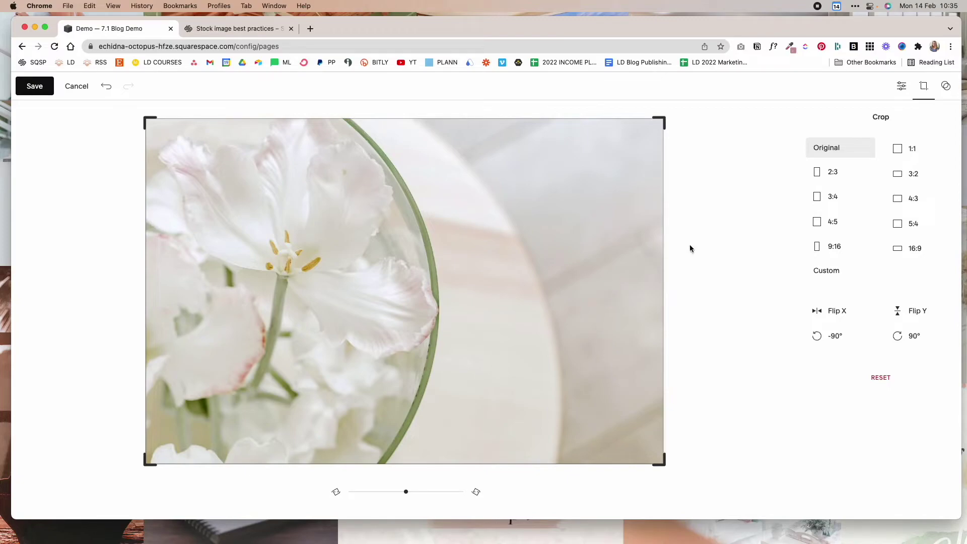
Cycle through the crop ratio presets from 1:1 to 2:3, settling on 3:4
{"action": "left_click", "coordinate": [906, 161]}
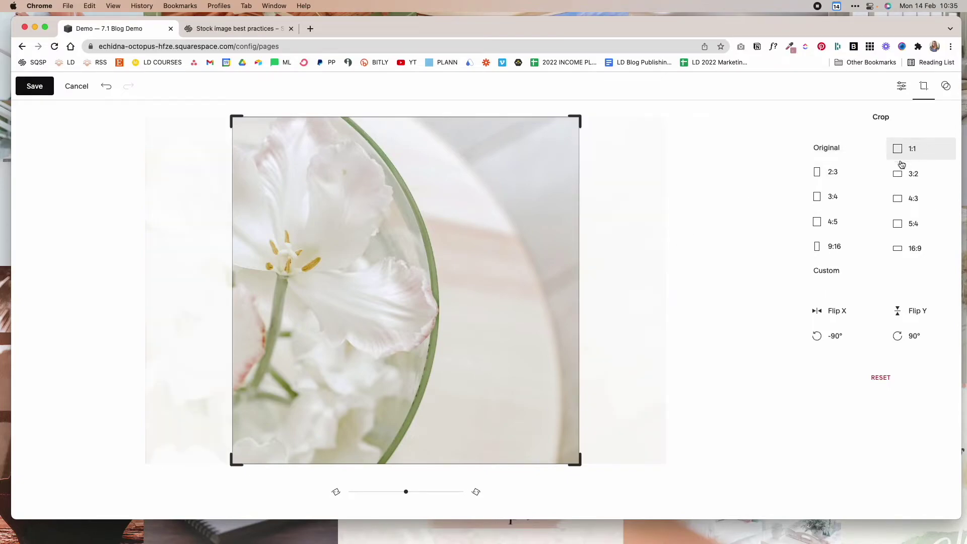
{"action": "left_click", "coordinate": [906, 175]}
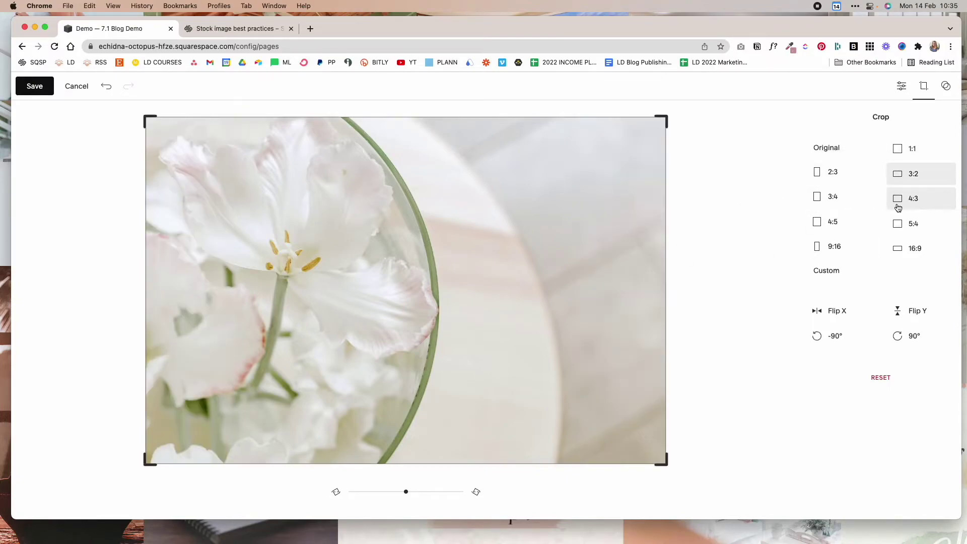
{"action": "left_click", "coordinate": [899, 204]}
{"action": "left_click", "coordinate": [927, 230]}
{"action": "left_click", "coordinate": [911, 252]}
{"action": "left_click", "coordinate": [835, 248]}
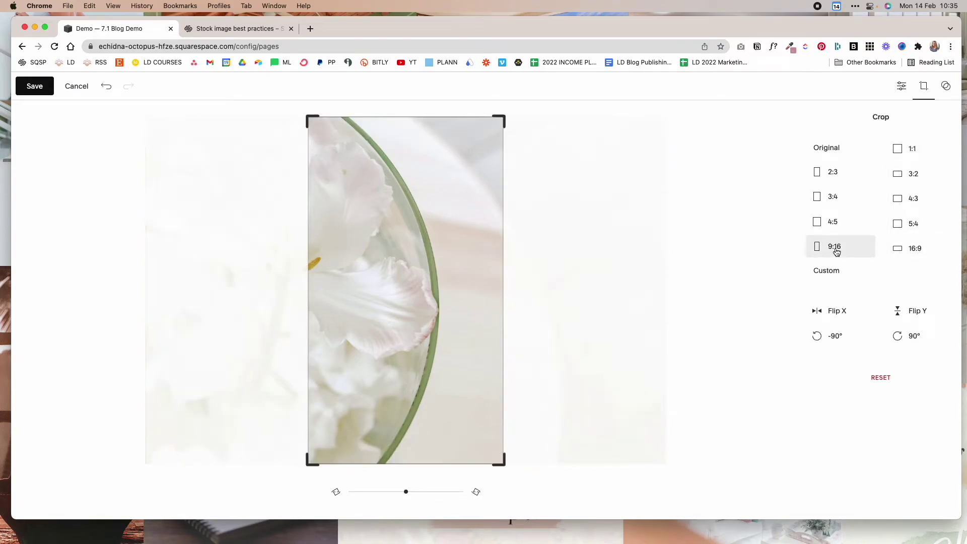
{"action": "left_click", "coordinate": [836, 223]}
{"action": "left_click", "coordinate": [837, 194]}
{"action": "left_click", "coordinate": [846, 178]}
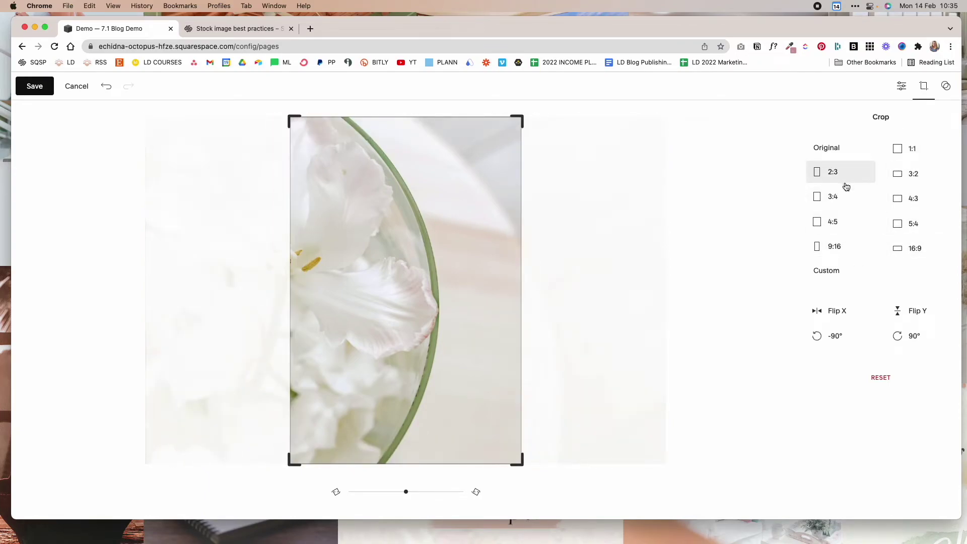
{"action": "left_click", "coordinate": [845, 199]}
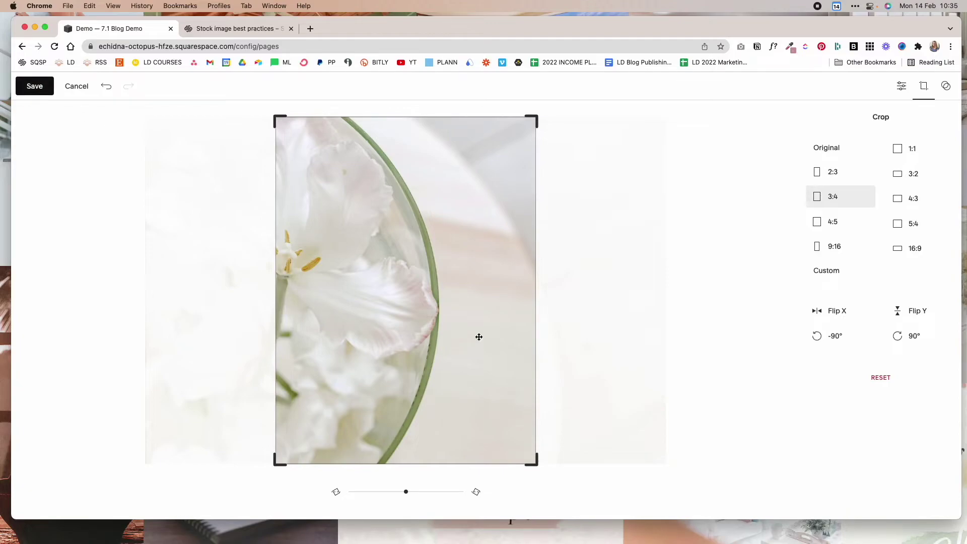
Try the Flip X/Y and rotate options, keep the photo portrait, and zoom in slightly
{"action": "left_click", "coordinate": [854, 319]}
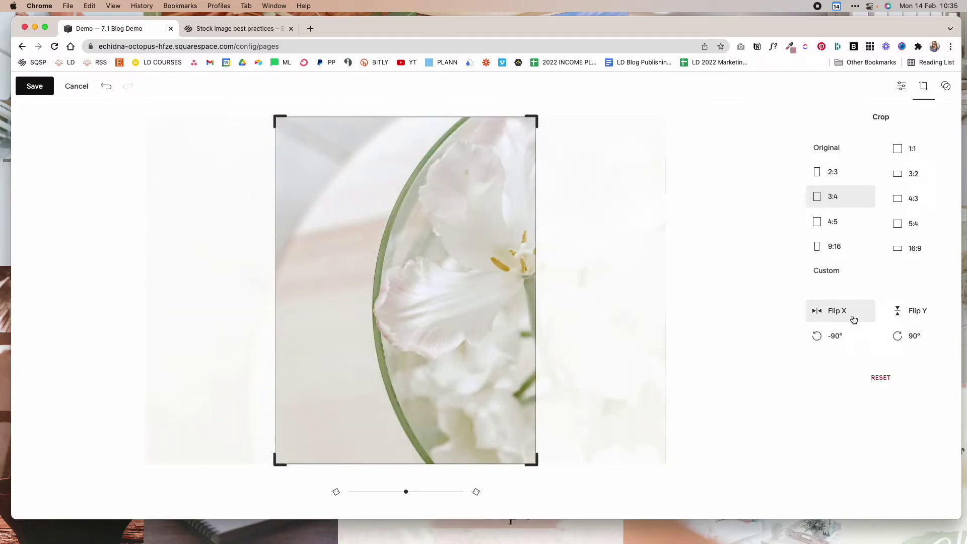
{"action": "left_click", "coordinate": [854, 316]}
{"action": "left_click", "coordinate": [926, 313]}
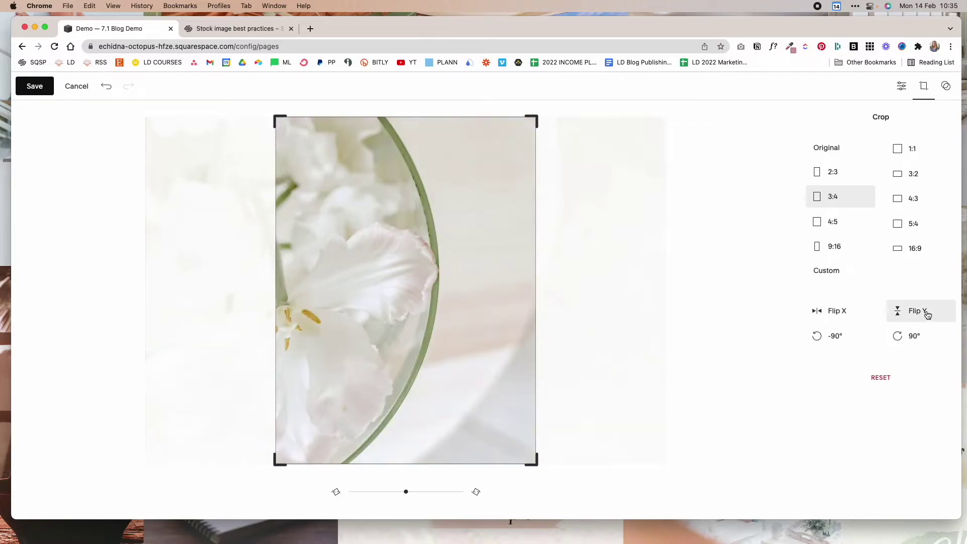
{"action": "left_click", "coordinate": [925, 312]}
{"action": "left_click", "coordinate": [856, 339]}
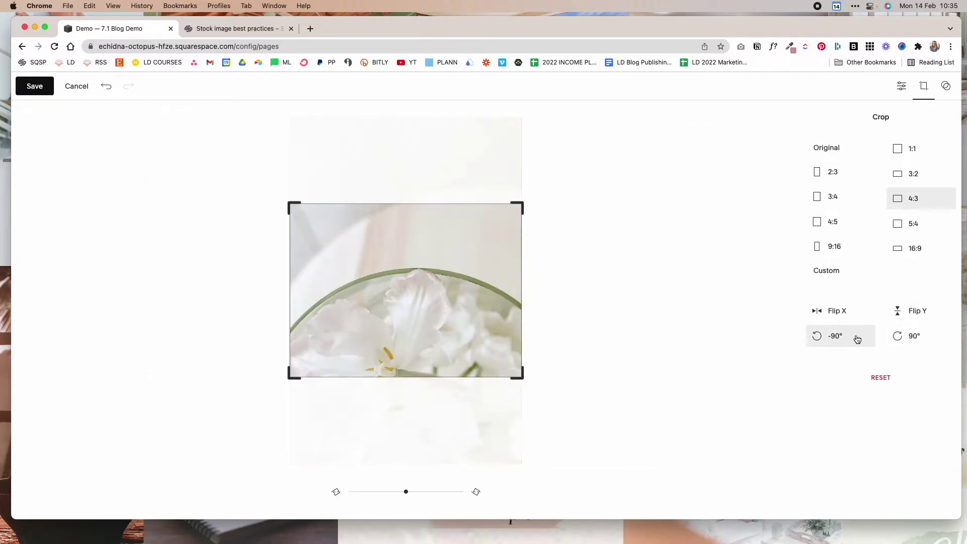
{"action": "left_click", "coordinate": [922, 340]}
{"action": "left_click", "coordinate": [863, 341]}
{"action": "left_click", "coordinate": [862, 341]}
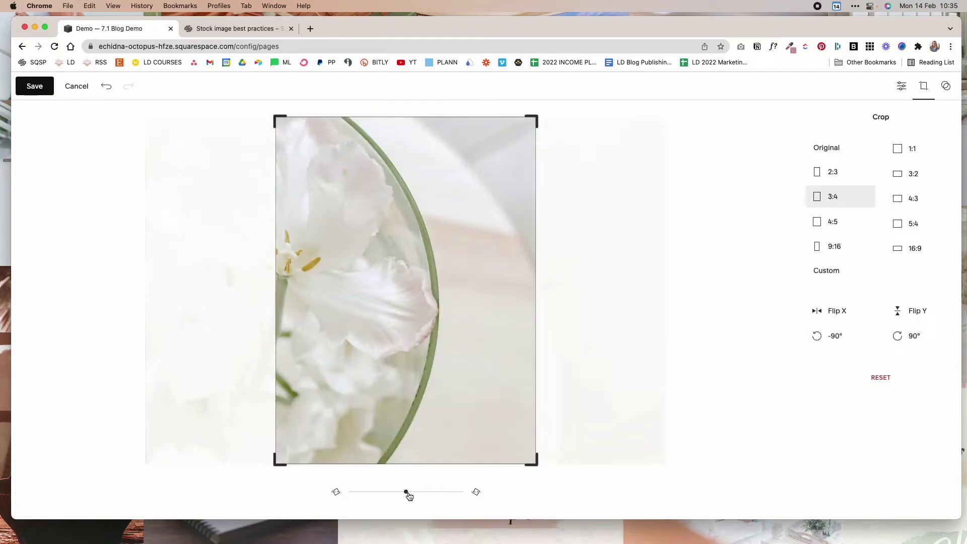
{"action": "mouse_move", "coordinate": [406, 491]}
{"action": "left_mouse_down"}
{"action": "mouse_move", "coordinate": [458, 491]}
{"action": "mouse_move", "coordinate": [382, 491]}
{"action": "mouse_move", "coordinate": [428, 492]}
{"action": "mouse_move", "coordinate": [393, 492]}
{"action": "left_mouse_up"}
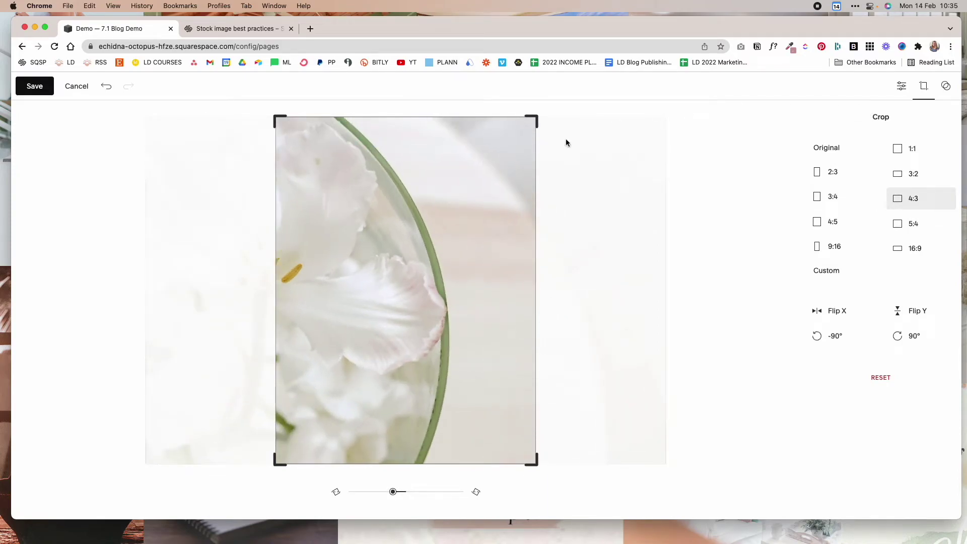
{"action": "left_click", "coordinate": [901, 87]}
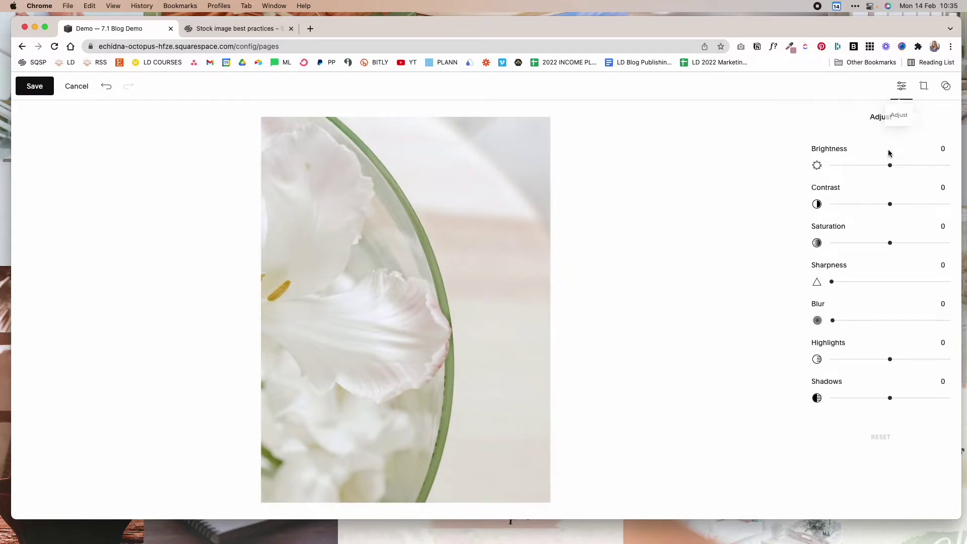
{"action": "mouse_move", "coordinate": [890, 165]}
{"action": "left_mouse_down"}
{"action": "mouse_move", "coordinate": [910, 165]}
{"action": "mouse_move", "coordinate": [848, 165]}
{"action": "mouse_move", "coordinate": [885, 166]}
{"action": "left_mouse_up"}
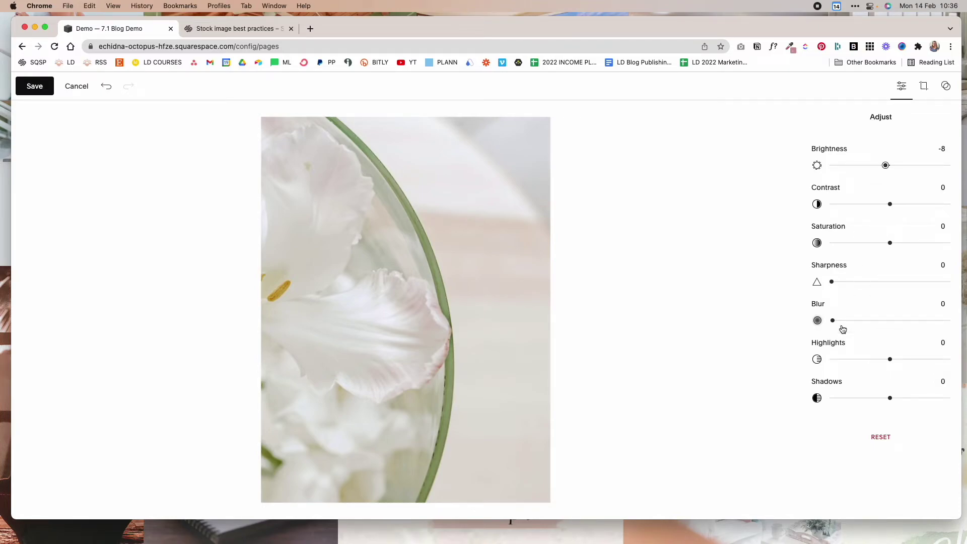
{"action": "mouse_move", "coordinate": [834, 322]}
{"action": "left_mouse_down"}
{"action": "mouse_move", "coordinate": [900, 320]}
{"action": "mouse_move", "coordinate": [833, 321]}
{"action": "left_mouse_up"}
{"action": "left_click", "coordinate": [879, 442]}
Preview the Gramercy, Facet, Niagara and Denali filters on the tulip photo
{"action": "left_click", "coordinate": [946, 87]}
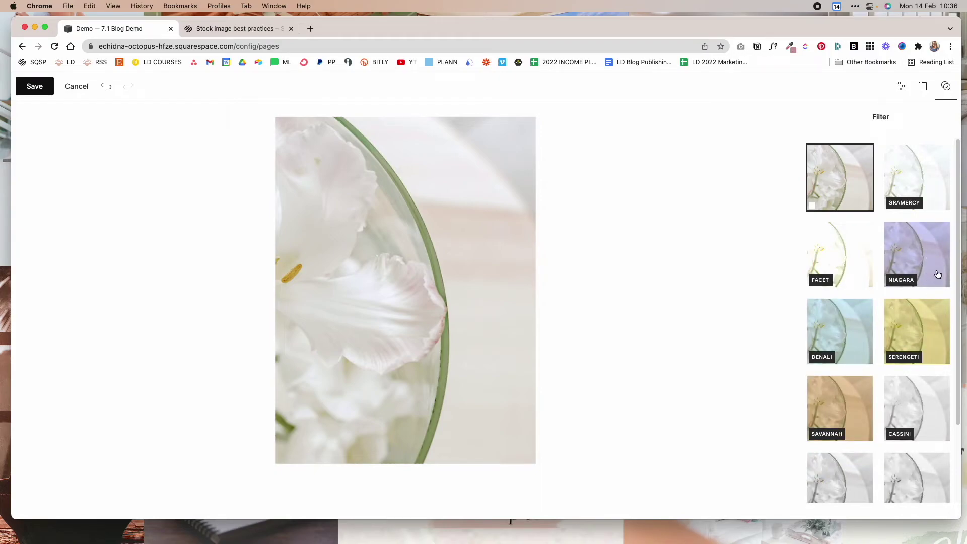
{"action": "scroll", "coordinate": [938, 275], "scroll_direction": "down", "scroll_amount": 3}
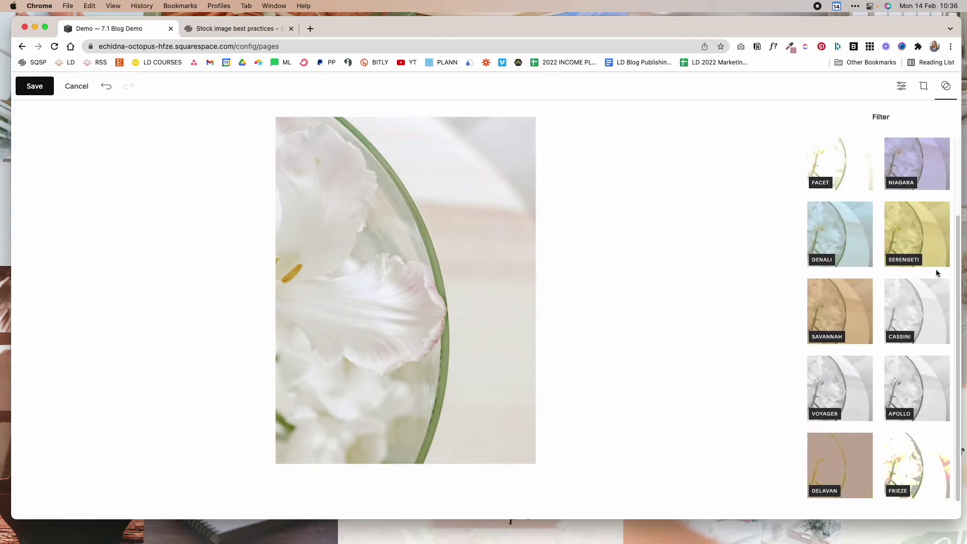
{"action": "scroll", "coordinate": [936, 273], "scroll_direction": "up", "scroll_amount": 3}
{"action": "left_click", "coordinate": [935, 199]}
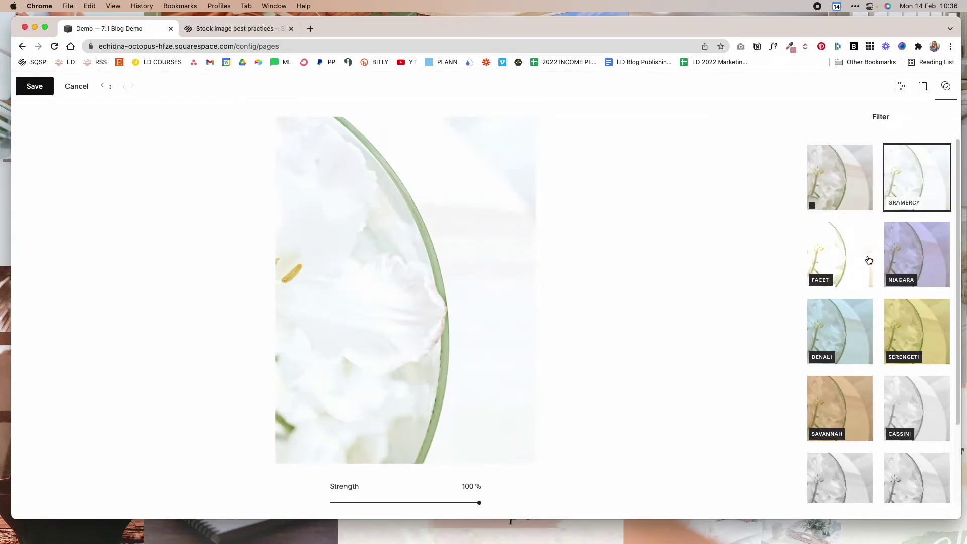
{"action": "left_click", "coordinate": [850, 259]}
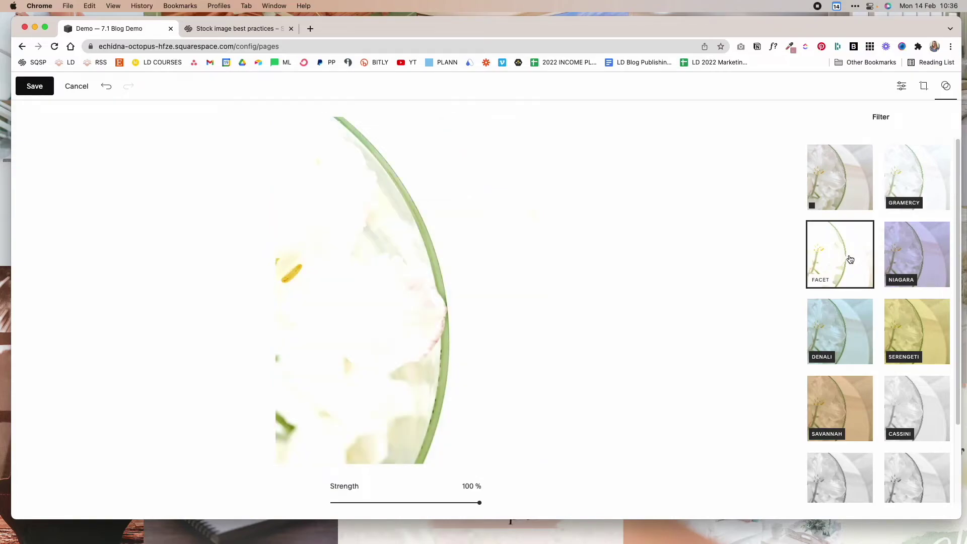
{"action": "left_click", "coordinate": [925, 255]}
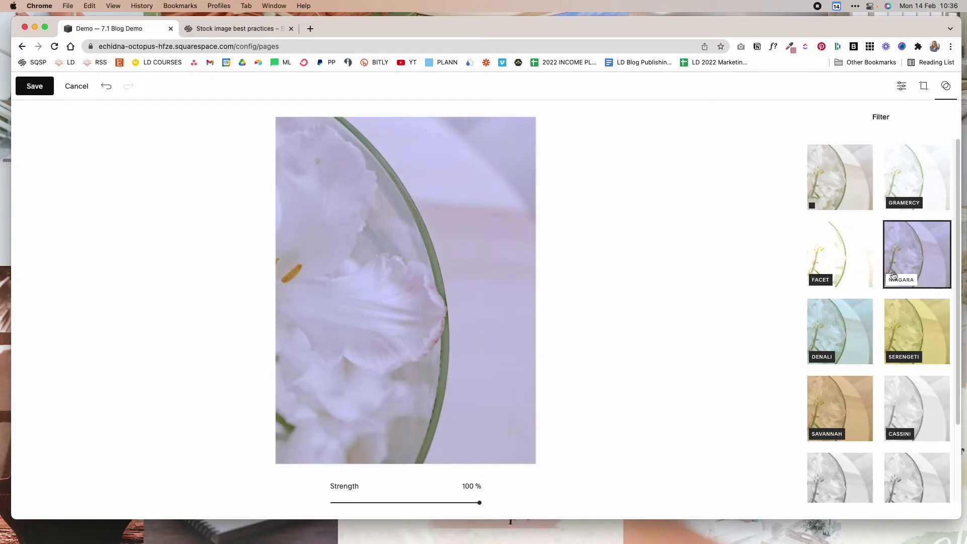
{"action": "left_click", "coordinate": [842, 333]}
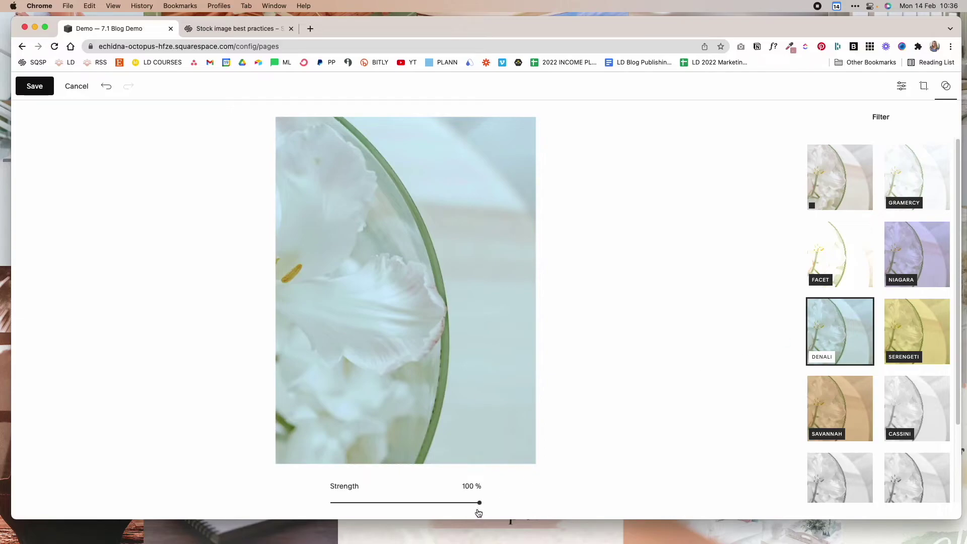
Lower Denali to 33%, then revert to no filter and save the image edits
{"action": "left_click_drag", "start_coordinate": [474, 502], "coordinate": [381, 503]}
{"action": "left_click", "coordinate": [840, 178]}
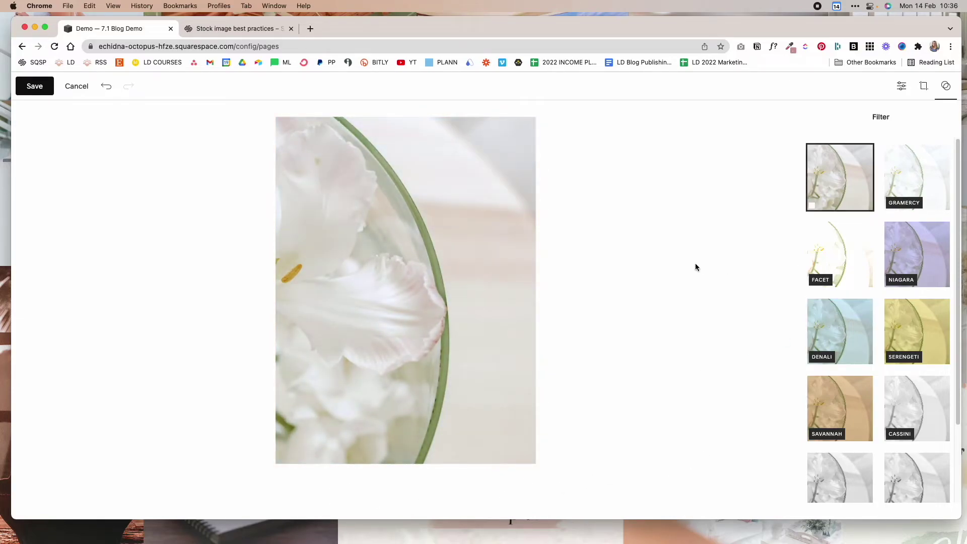
{"action": "left_click", "coordinate": [34, 86]}
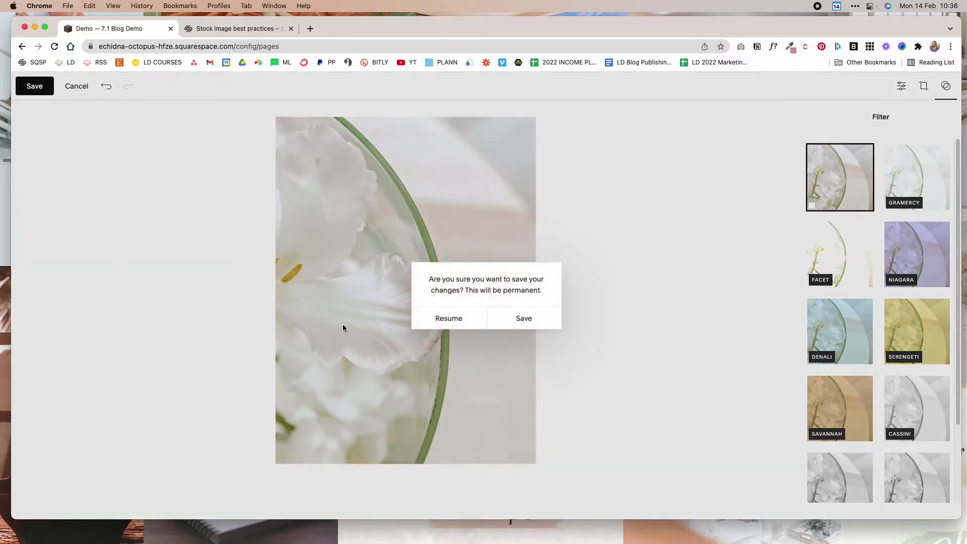
Confirm the image edit and return to the Demo page
{"action": "left_click", "coordinate": [514, 322]}
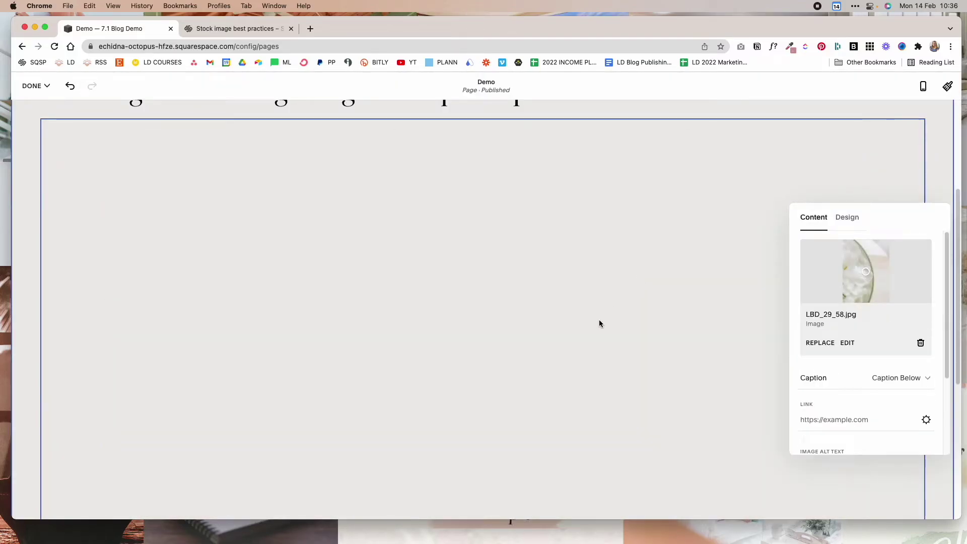
{"action": "scroll", "coordinate": [682, 294], "scroll_direction": "down", "scroll_amount": 5}
{"action": "scroll", "coordinate": [682, 294], "scroll_direction": "up", "scroll_amount": 5}
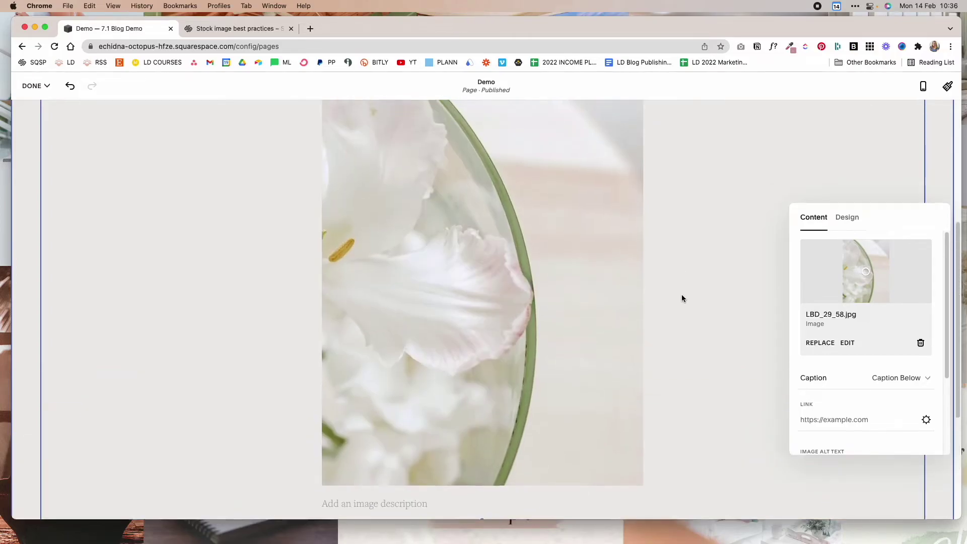
Drag the tulip image block to the right of the two-line heading
{"action": "left_click", "coordinate": [719, 129]}
{"action": "scroll", "coordinate": [589, 201], "scroll_direction": "up", "scroll_amount": 3}
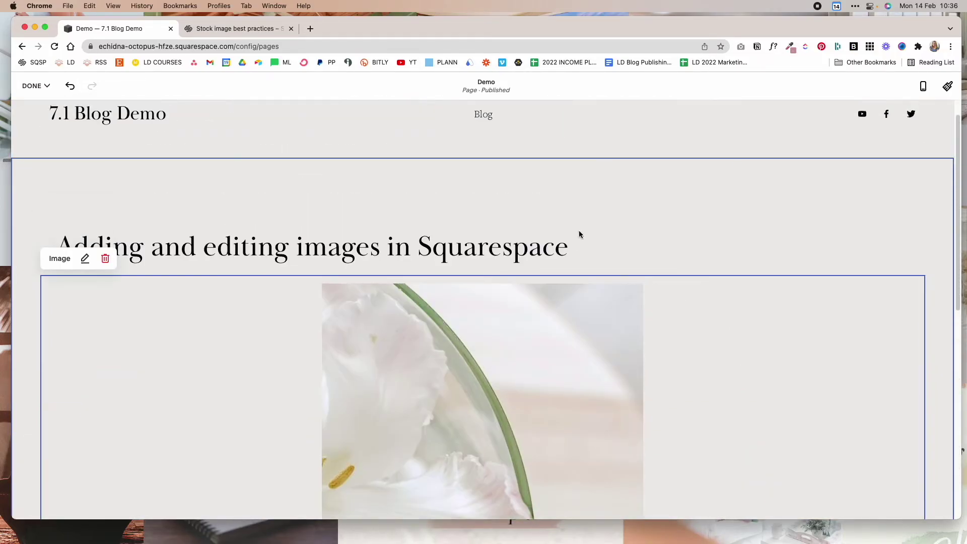
{"action": "left_click_drag", "start_coordinate": [579, 277], "coordinate": [755, 240]}
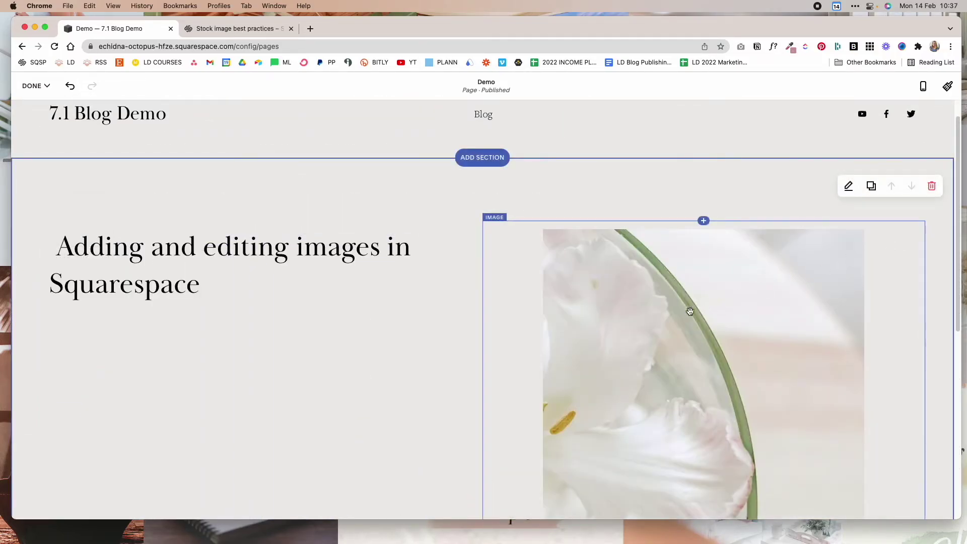
{"action": "scroll", "coordinate": [359, 285], "scroll_direction": "down", "scroll_amount": 2}
{"action": "scroll", "coordinate": [358, 285], "scroll_direction": "up", "scroll_amount": 3}
{"action": "left_click", "coordinate": [549, 311]}
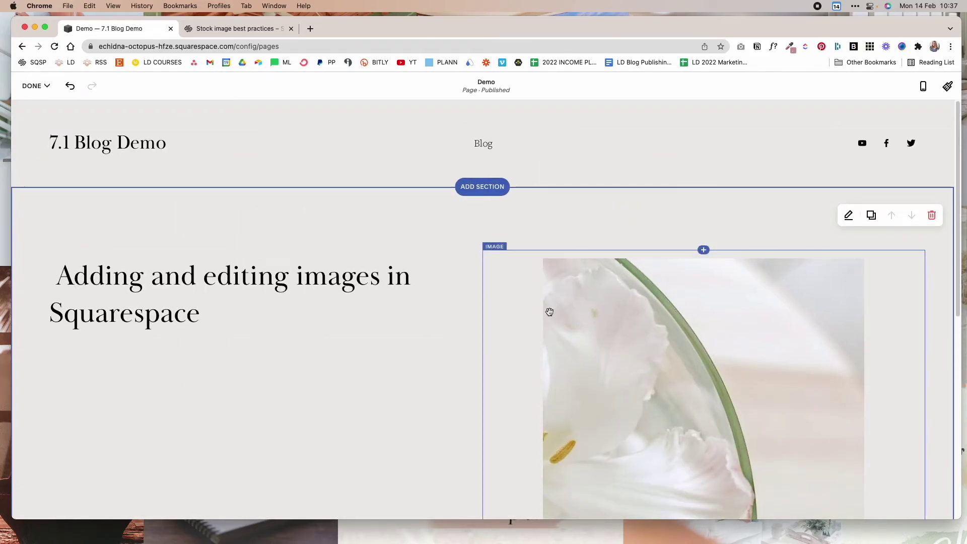
{"action": "scroll", "coordinate": [549, 311], "scroll_direction": "down", "scroll_amount": 2}
{"action": "scroll", "coordinate": [549, 312], "scroll_direction": "down", "scroll_amount": 2}
{"action": "scroll", "coordinate": [548, 309], "scroll_direction": "up", "scroll_amount": 3}
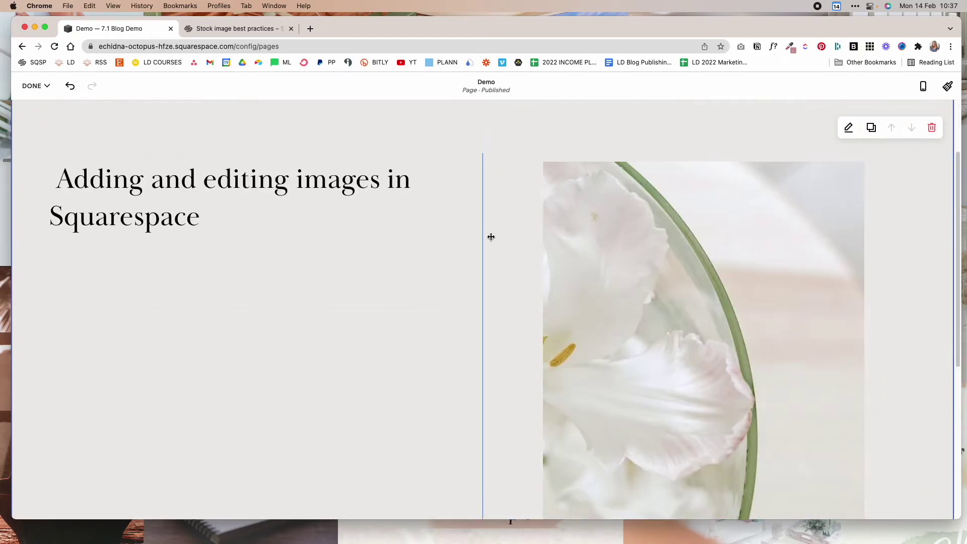
{"action": "scroll", "coordinate": [491, 236], "scroll_direction": "up", "scroll_amount": 1}
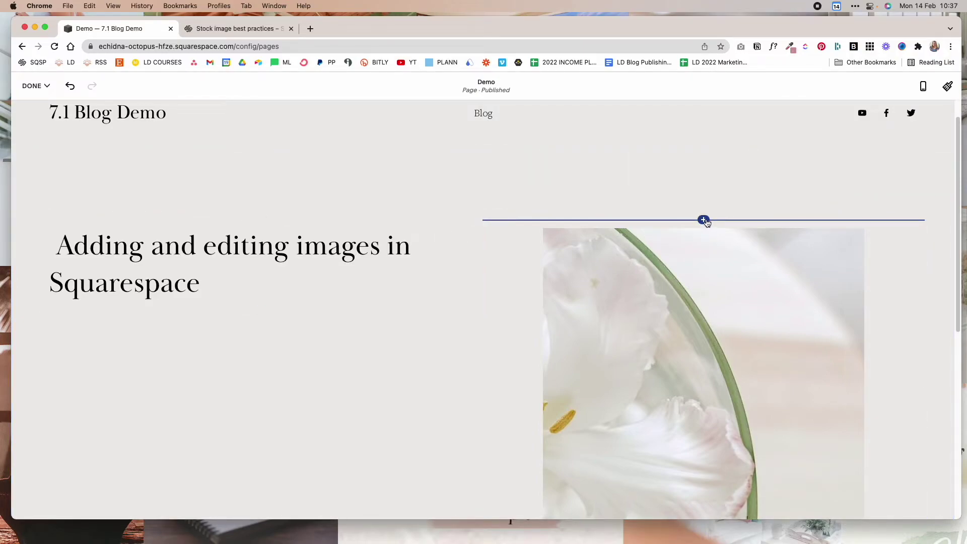
Insert a new image block above the tulip photo and choose Select From Library
{"action": "left_click", "coordinate": [704, 220]}
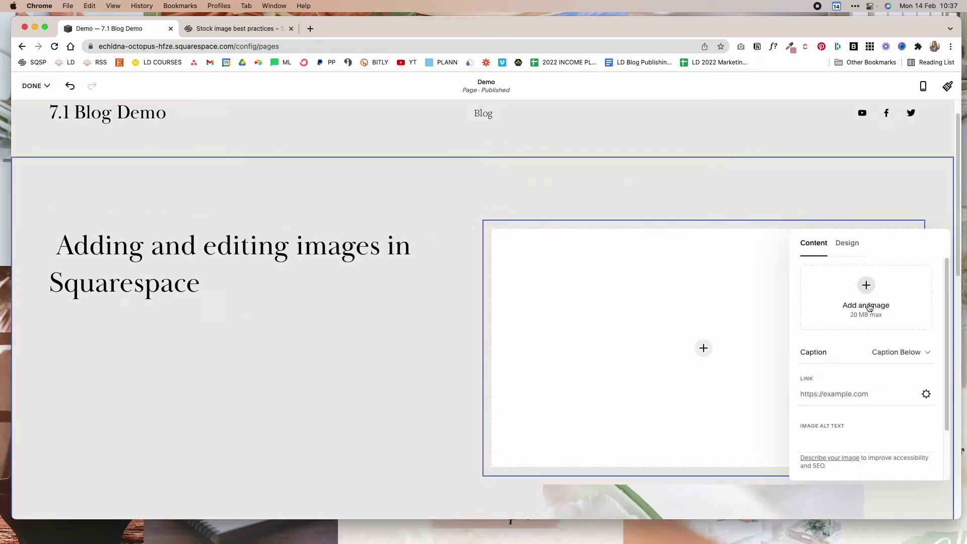
{"action": "left_click", "coordinate": [869, 309]}
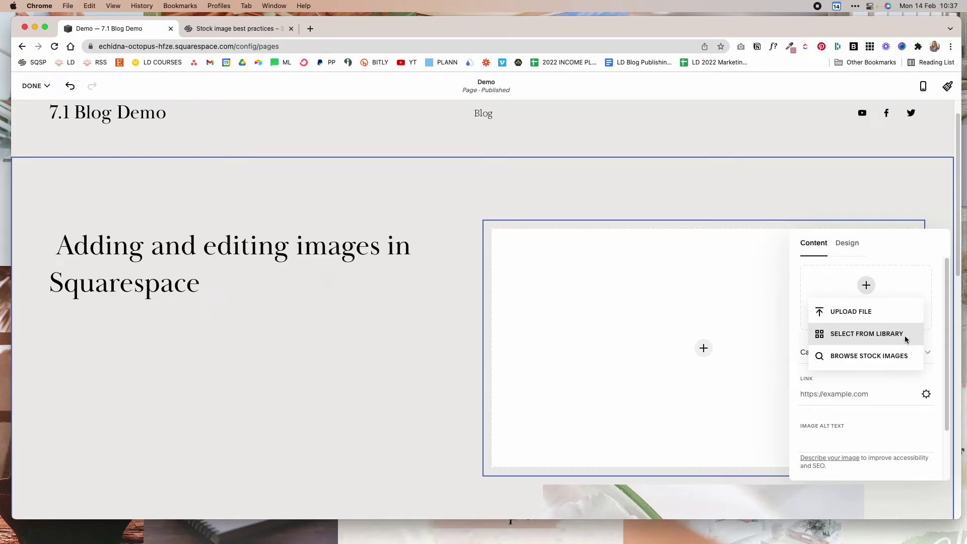
{"action": "left_click", "coordinate": [876, 336]}
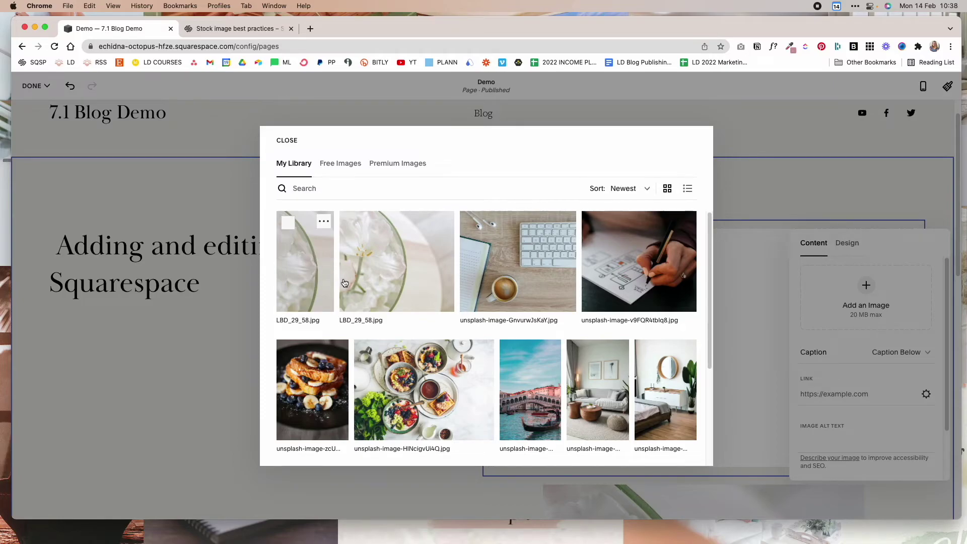
Inspect the first LBD_29_58.jpg's details, then select the second version
{"action": "left_click", "coordinate": [325, 225]}
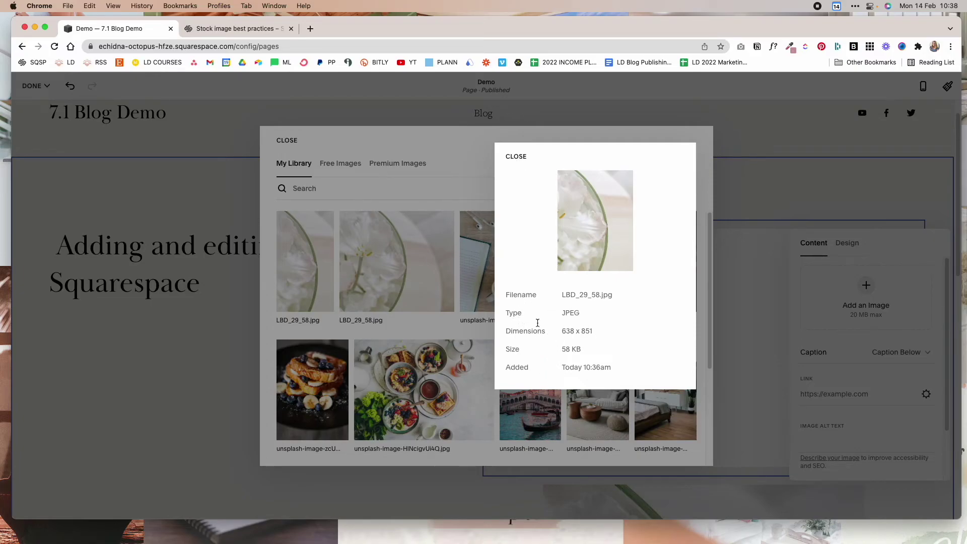
{"action": "left_click", "coordinate": [351, 230]}
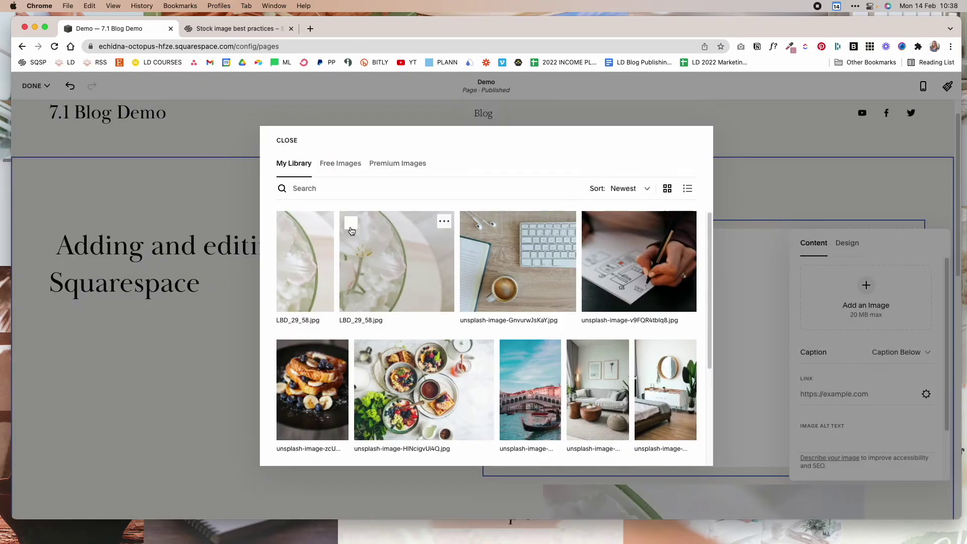
{"action": "left_click", "coordinate": [351, 229]}
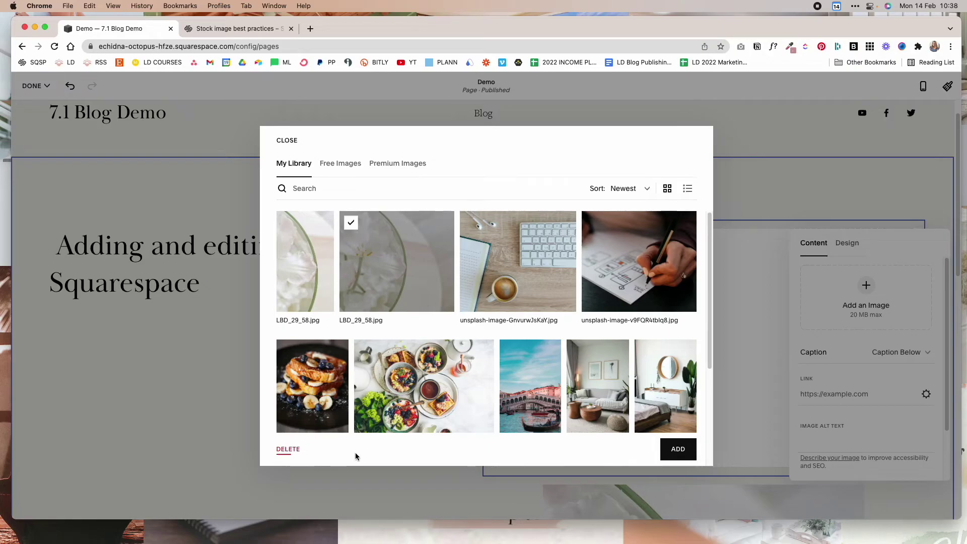
Keep the library sorted newest first, toggle list and grid views, and search the library
{"action": "left_click", "coordinate": [645, 190]}
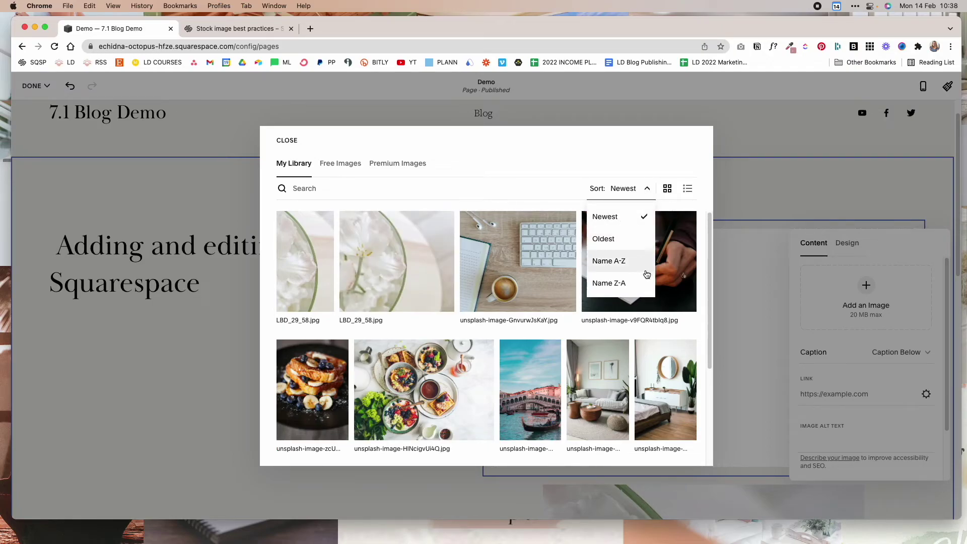
{"action": "left_click", "coordinate": [665, 193]}
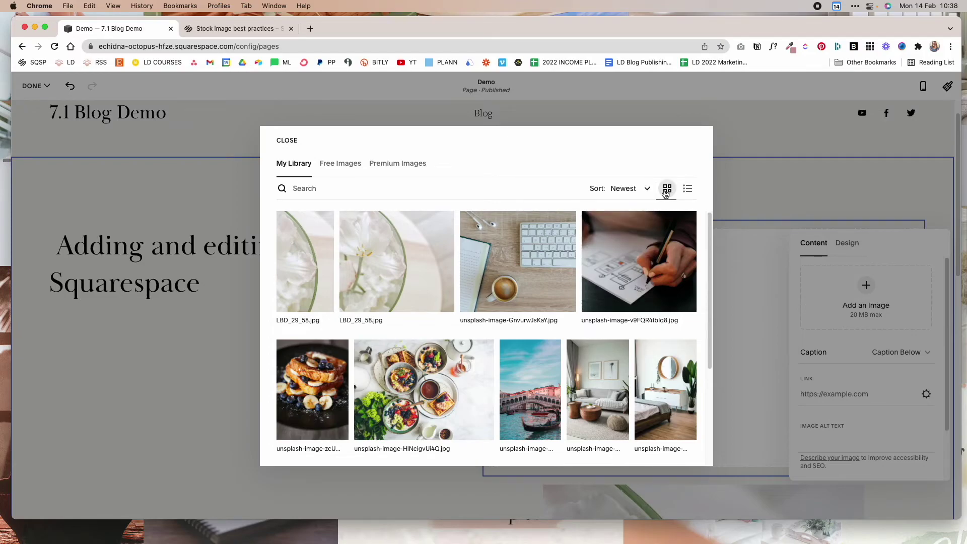
{"action": "left_click", "coordinate": [686, 191]}
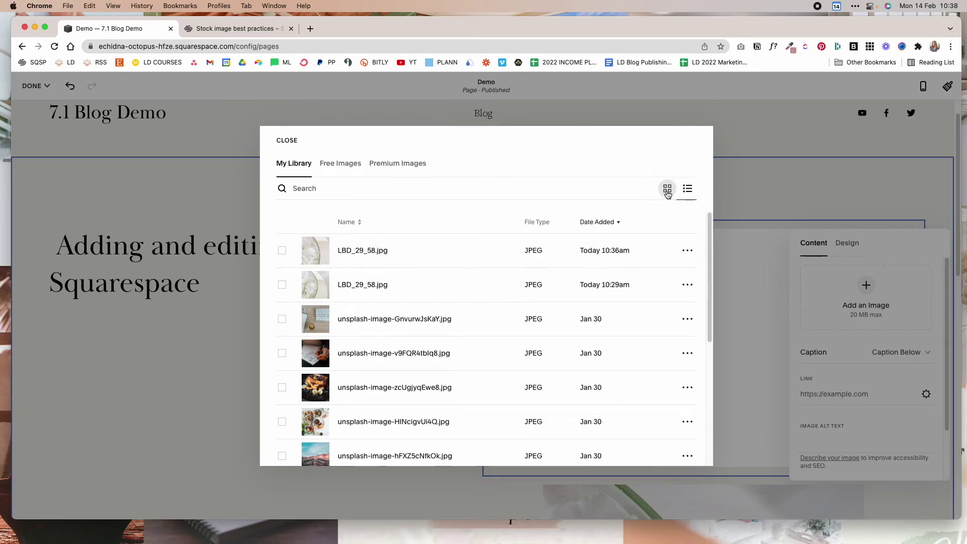
{"action": "left_click", "coordinate": [667, 194]}
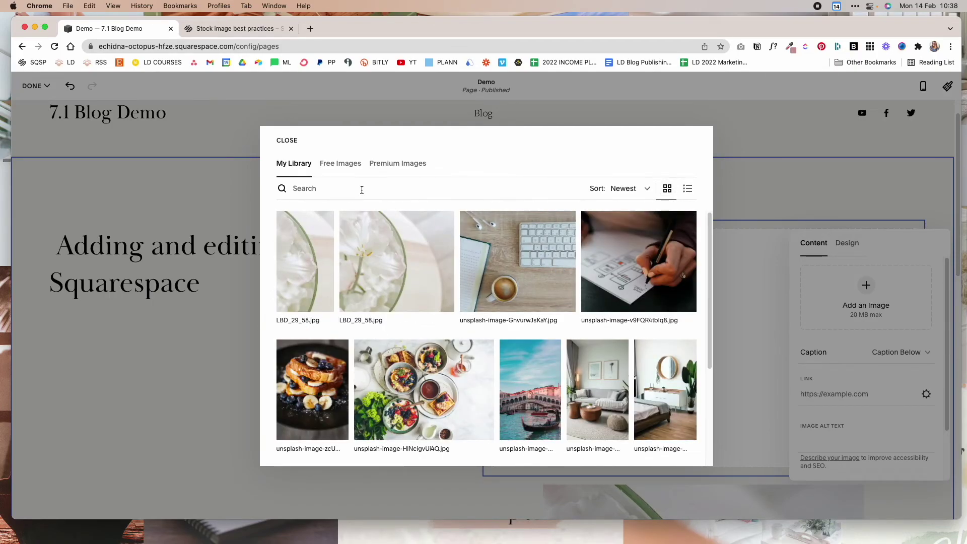
{"action": "left_click", "coordinate": [357, 187]}
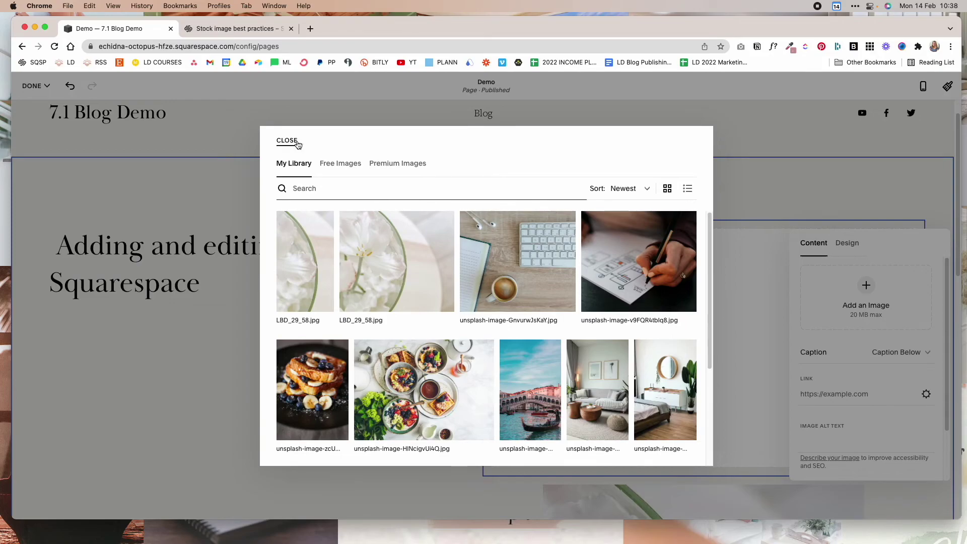
{"action": "scroll", "coordinate": [454, 385], "scroll_direction": "down", "scroll_amount": 3}
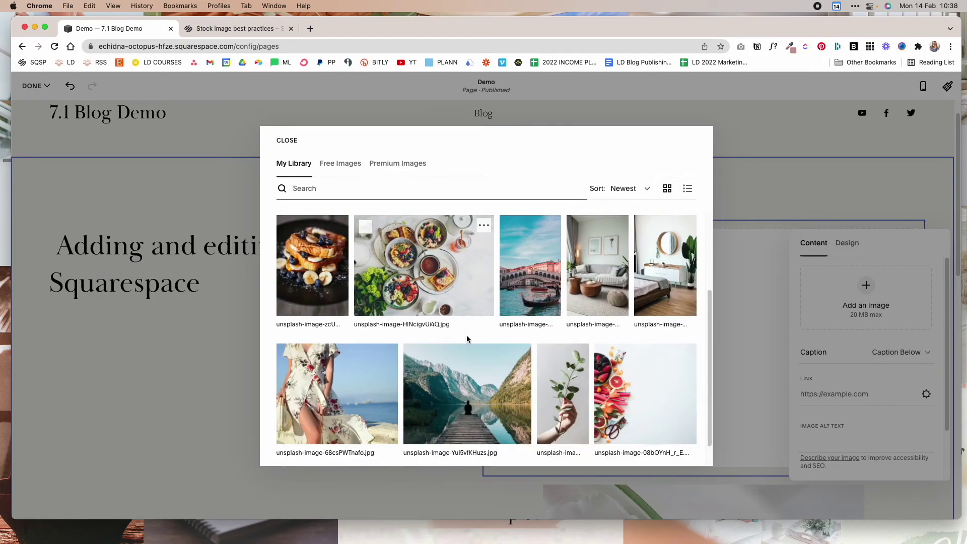
{"action": "scroll", "coordinate": [506, 375], "scroll_direction": "up", "scroll_amount": 2}
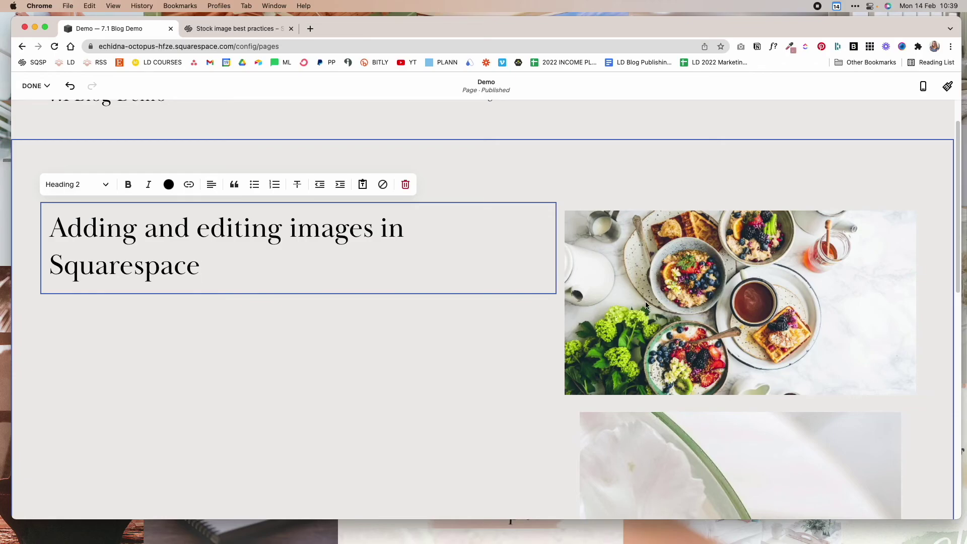
Open the breakfast image block's settings on the Design tab
{"action": "left_click", "coordinate": [707, 364]}
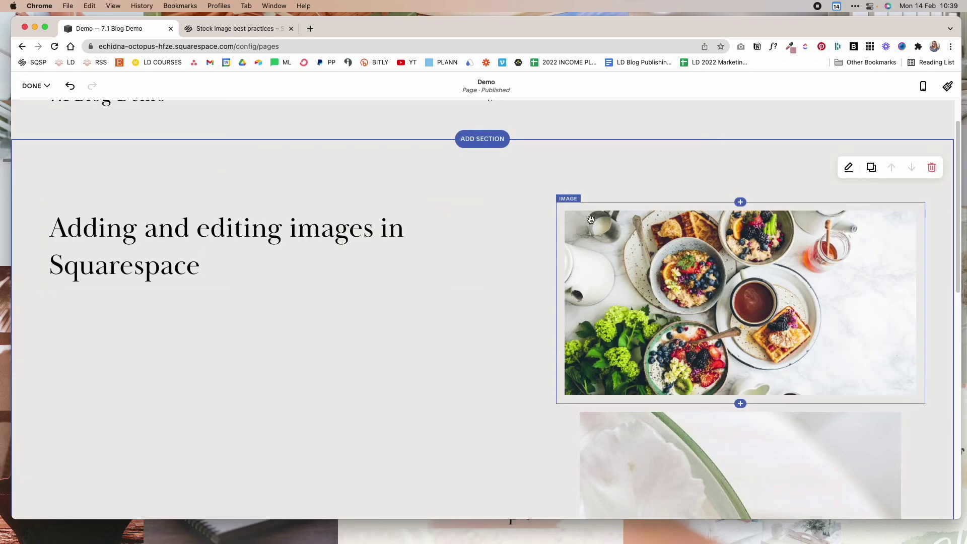
{"action": "left_click", "coordinate": [575, 201]}
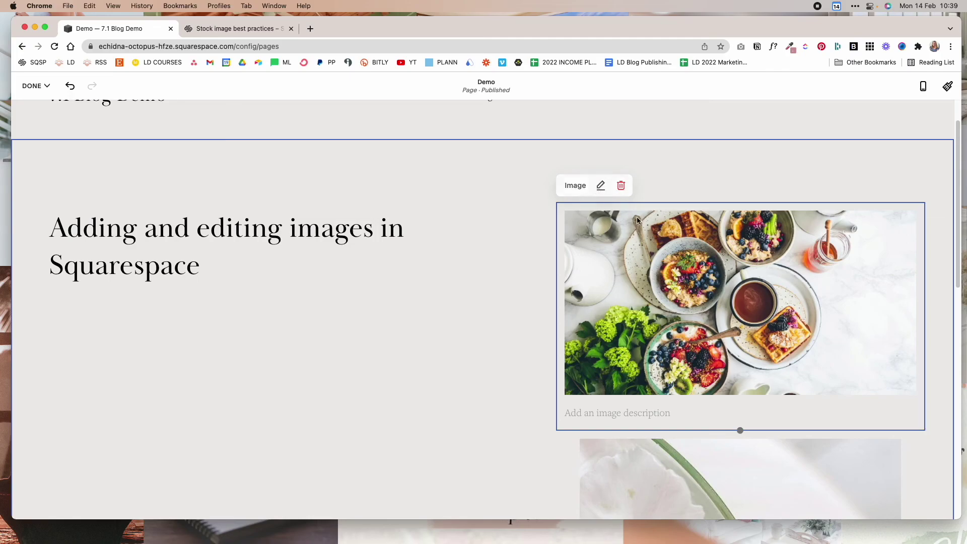
{"action": "left_click", "coordinate": [600, 186]}
{"action": "left_click", "coordinate": [846, 227]}
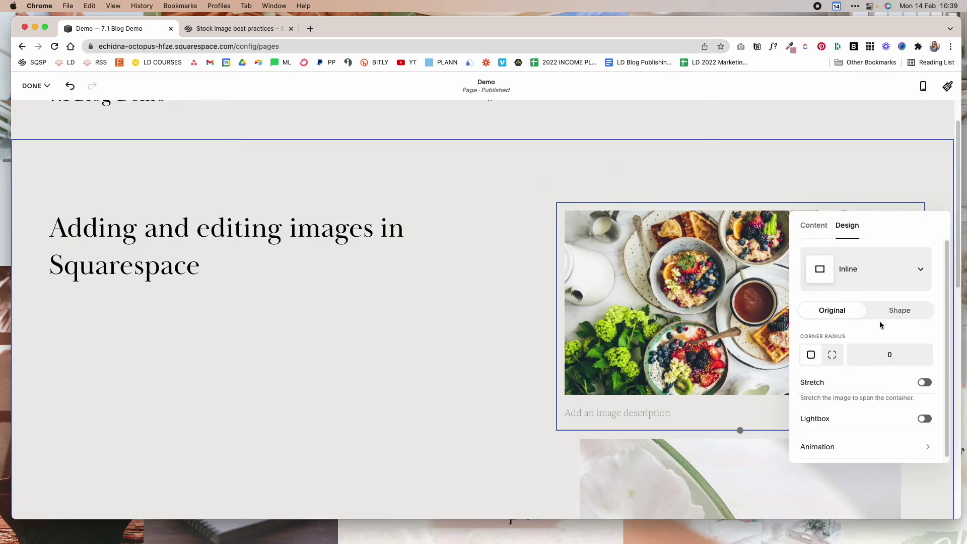